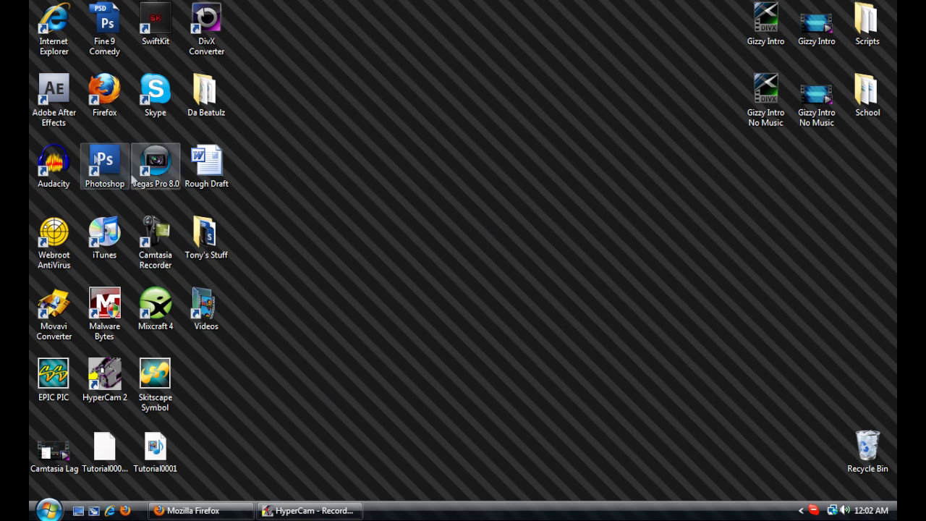
# - Launch Adobe Photoshop CS3 Extended from its desktop shortcut
pyautogui.doubleClick(104, 165)
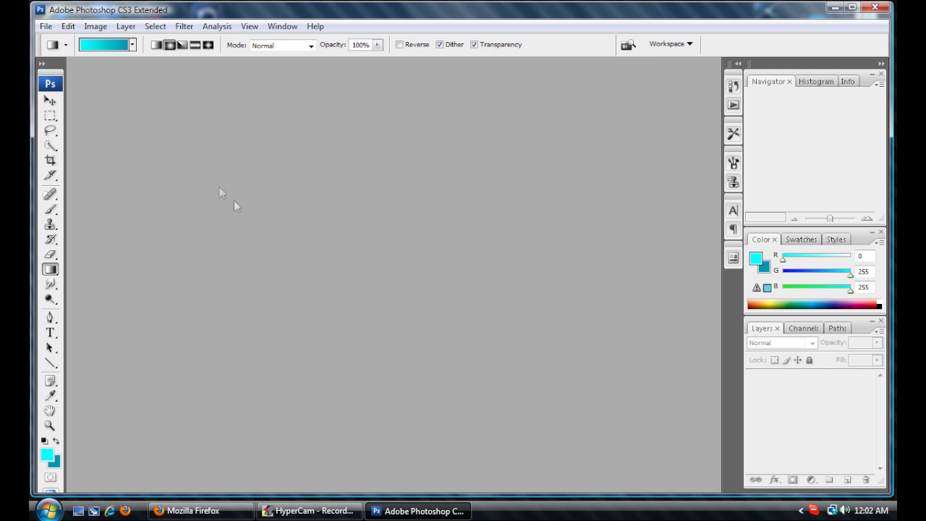
# - Create a new white document 2 × 2 inches at 72 pixels/inch
pyautogui.click(46, 26)
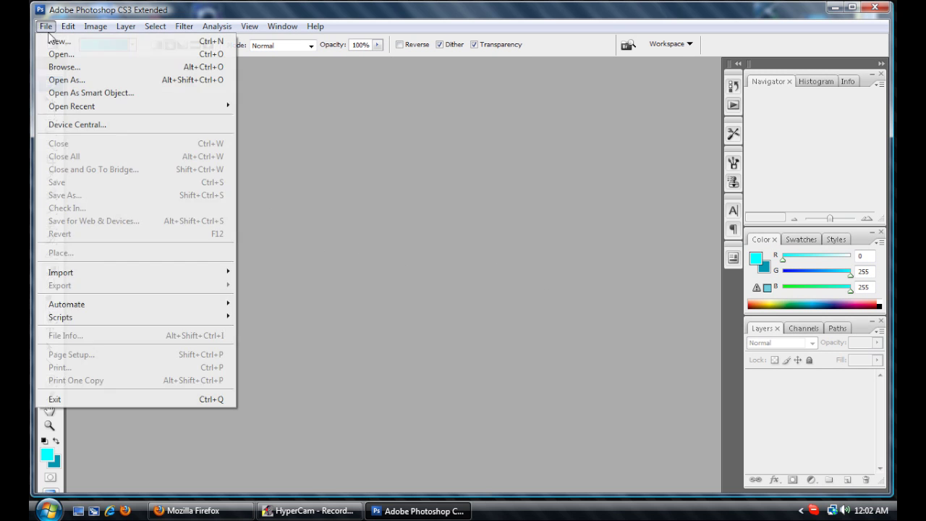
pyautogui.click(45, 26)
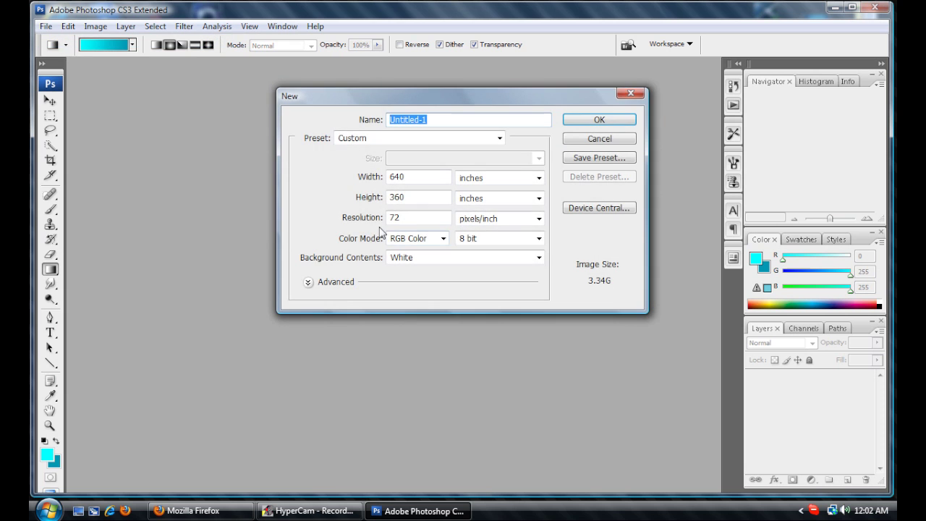
pyautogui.doubleClick(406, 178)
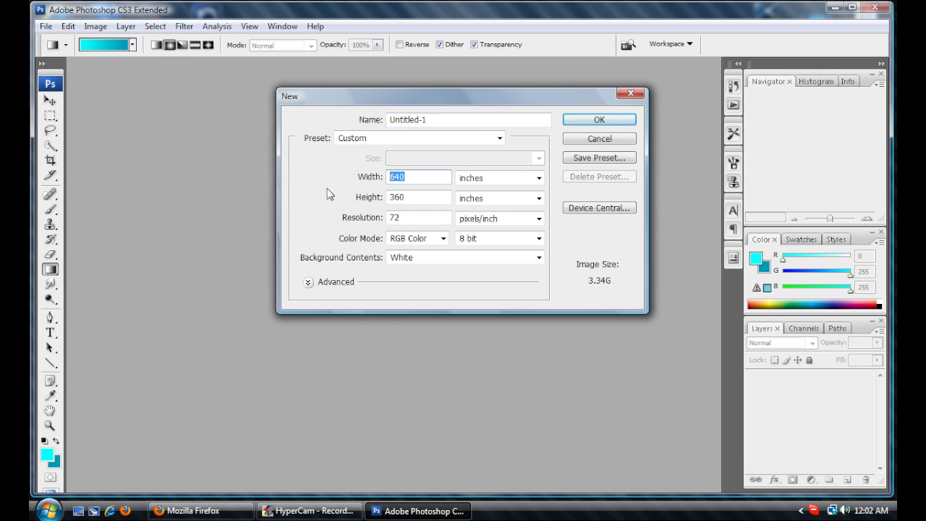
pyautogui.write('2')
pyautogui.press('Tab')
pyautogui.press('Tab')
pyautogui.write('2')
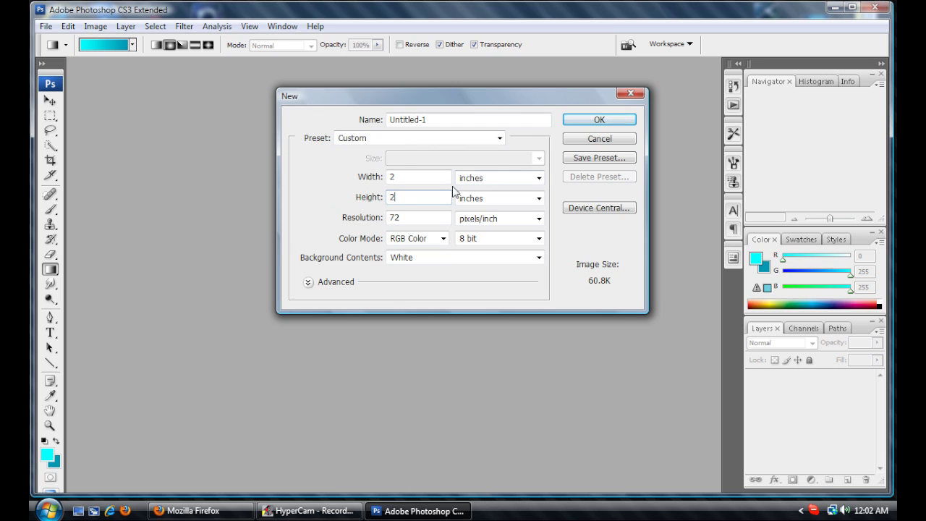
pyautogui.click(476, 181)
pyautogui.click(477, 182)
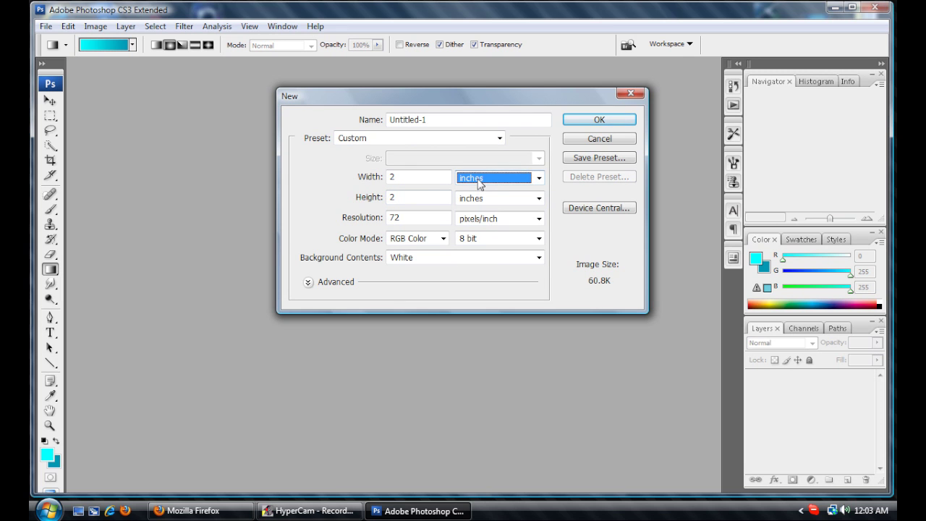
pyautogui.click(591, 122)
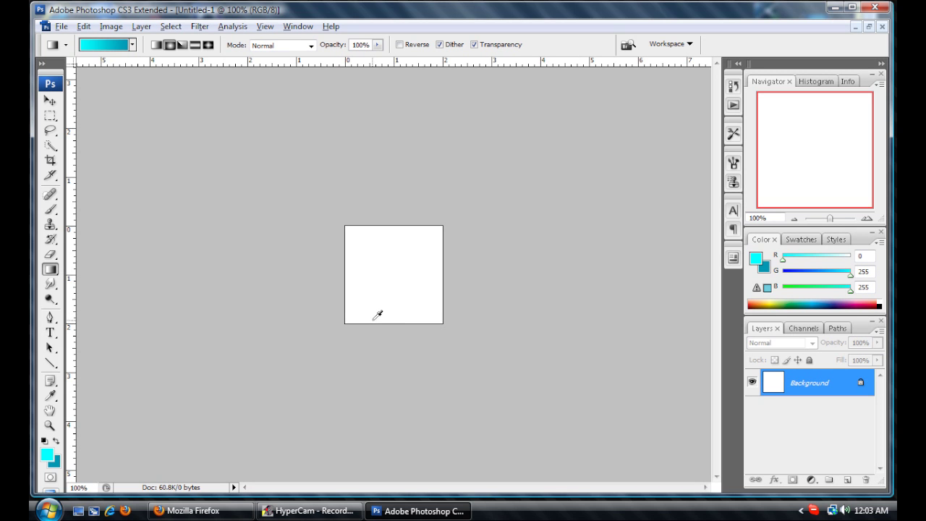
# - Unlock the Background into Layer 0 and delete all its white pixels, leaving a transparent canvas
pyautogui.scroll(5, 392, 277)
pyautogui.scroll(8, 392, 277)
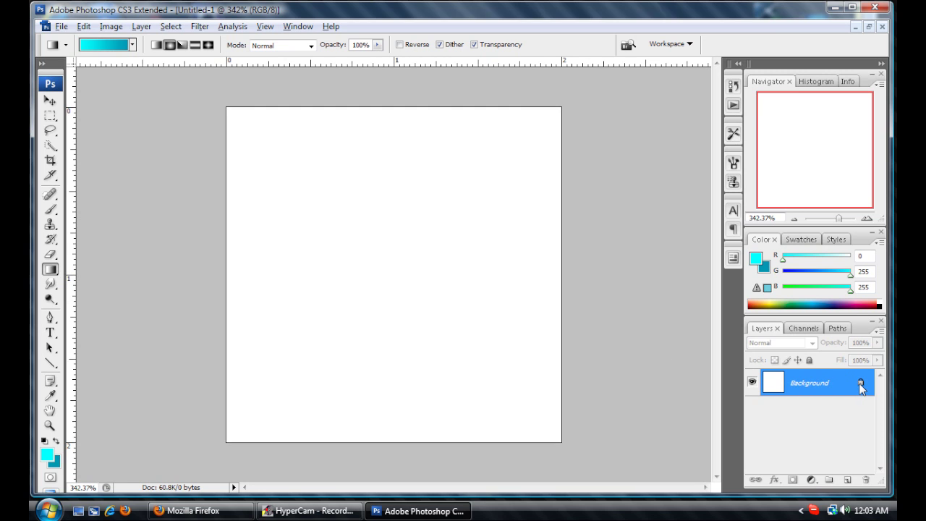
pyautogui.moveTo(860, 387); pyautogui.dragTo(867, 480)
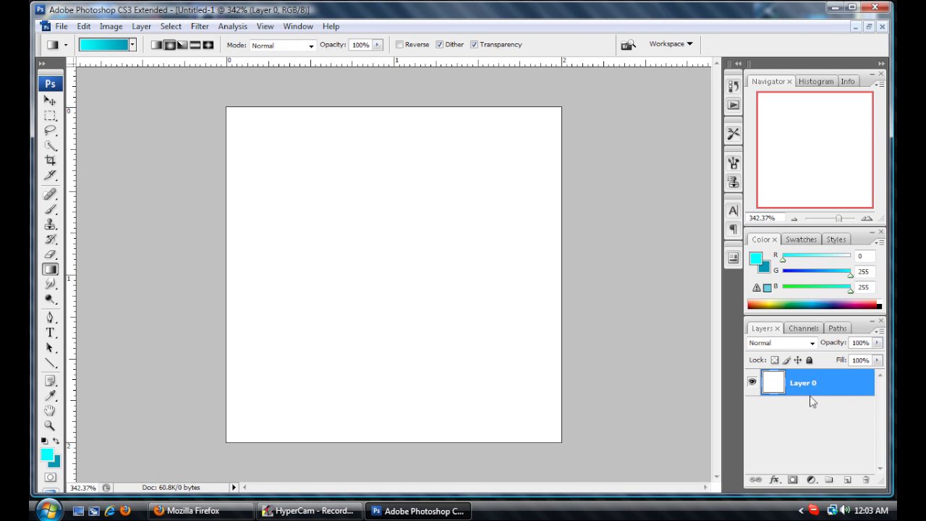
pyautogui.hotkey('ctrl', 'a')
pyautogui.press('Delete')
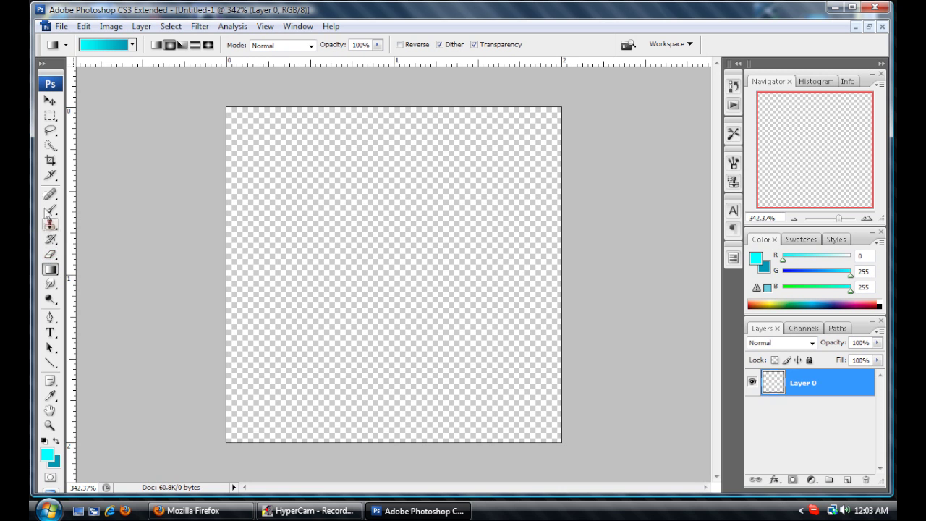
# - Choose the Line tool at 50 px weight and set the foreground colour to white (ffffff)
pyautogui.click(50, 363)
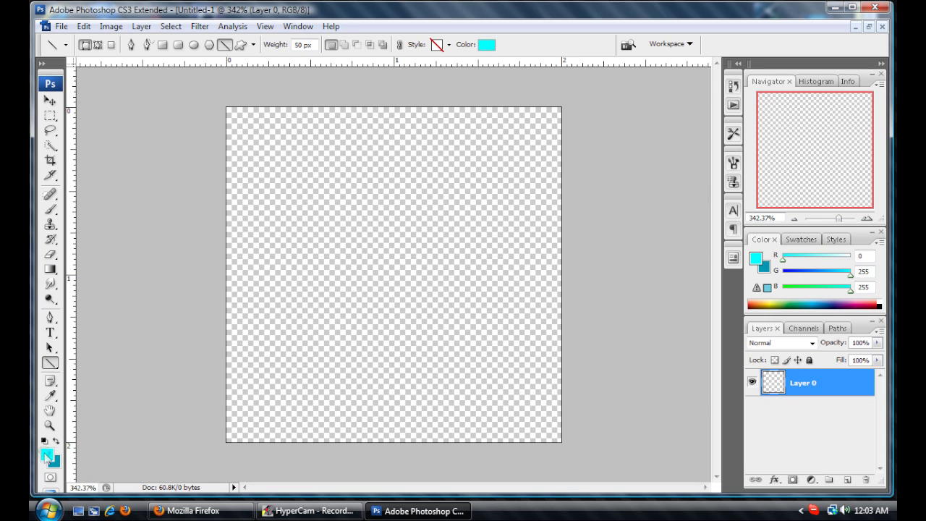
pyautogui.click(46, 455)
pyautogui.moveTo(354, 254); pyautogui.dragTo(349, 191)
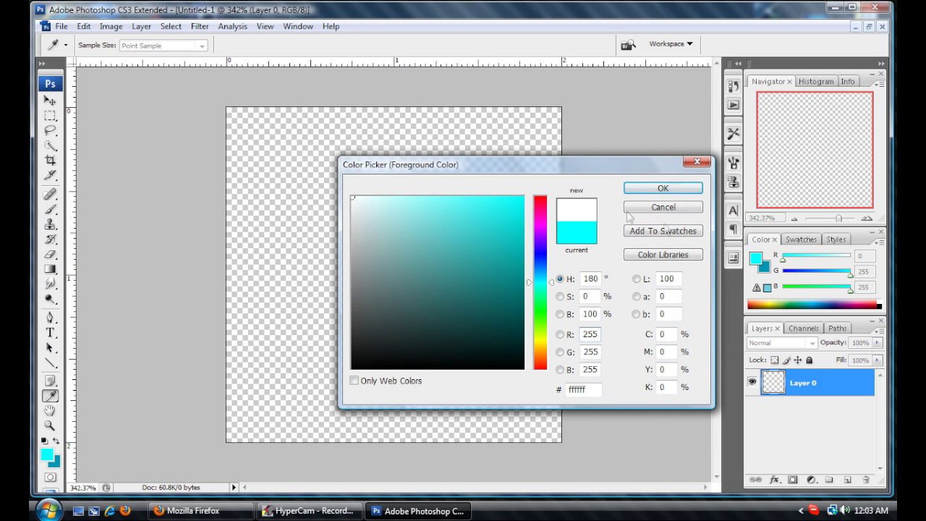
pyautogui.click(663, 188)
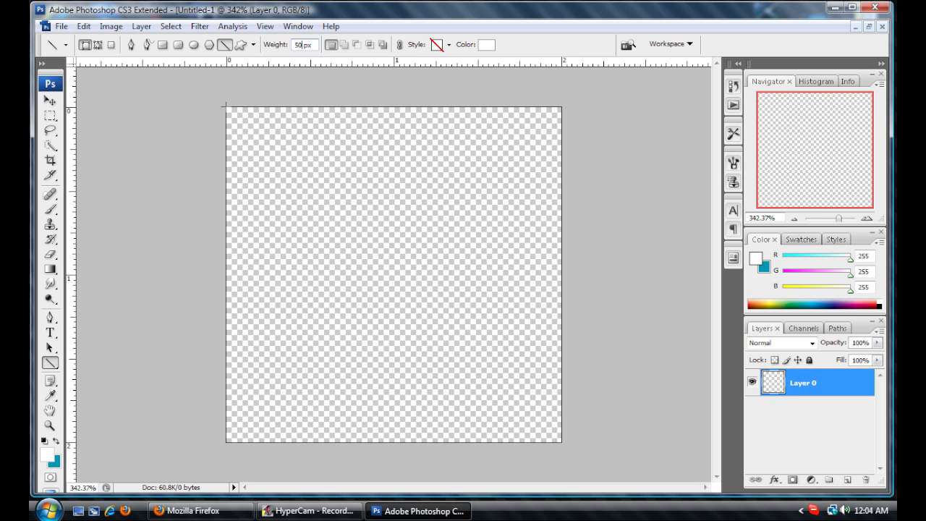
# - Draw 50 px white diagonal stripes corner to corner plus corner pieces, then rasterize Shape 1
pyautogui.moveTo(224, 106); pyautogui.dragTo(563, 442)
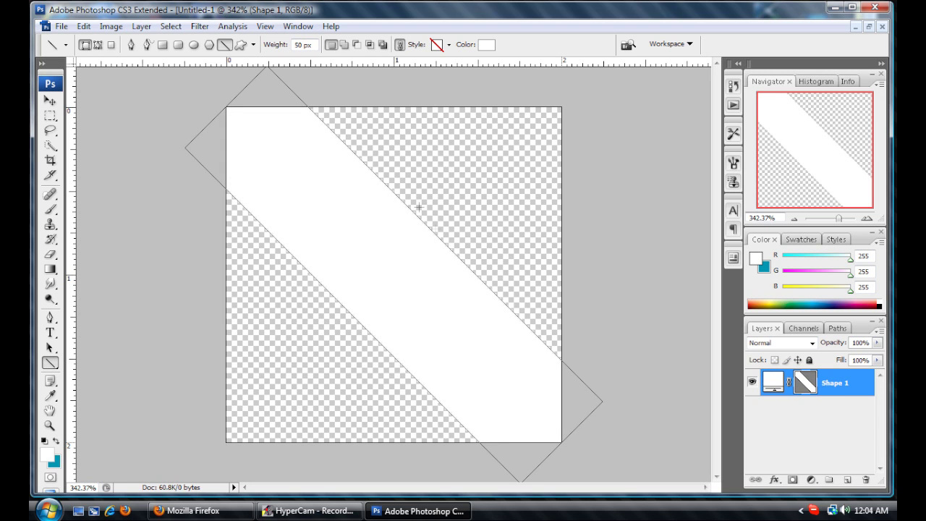
pyautogui.click(346, 46)
pyautogui.moveTo(563, 110); pyautogui.dragTo(521, 148)
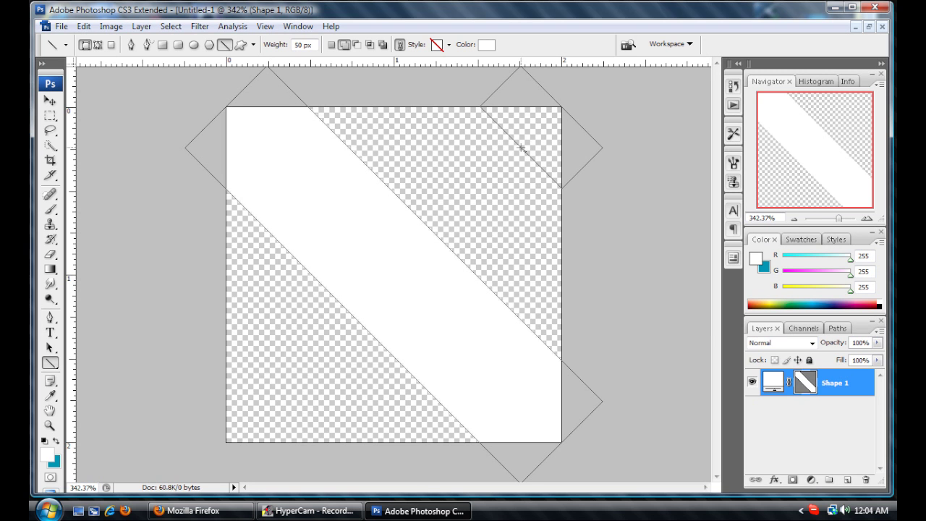
pyautogui.moveTo(521, 148); pyautogui.dragTo(521, 149)
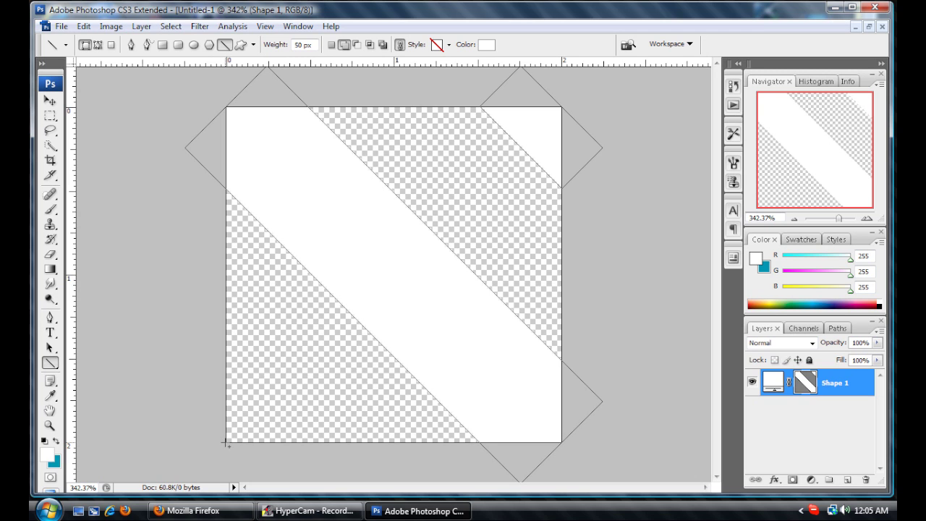
pyautogui.moveTo(226, 442); pyautogui.dragTo(267, 400)
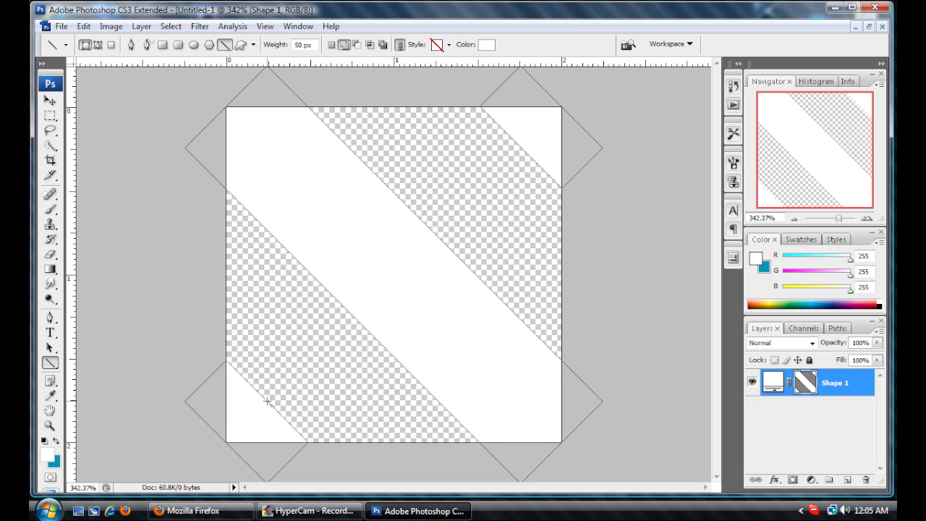
pyautogui.rightClick(835, 382)
pyautogui.click(771, 158)
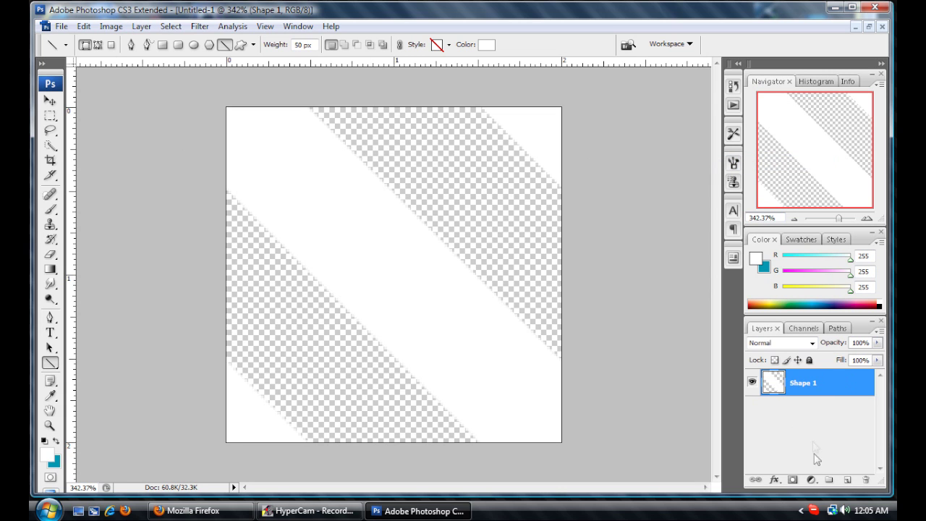
# - Start defining the stripes as a pattern, then cancel the pattern naming dialog
pyautogui.click(81, 29)
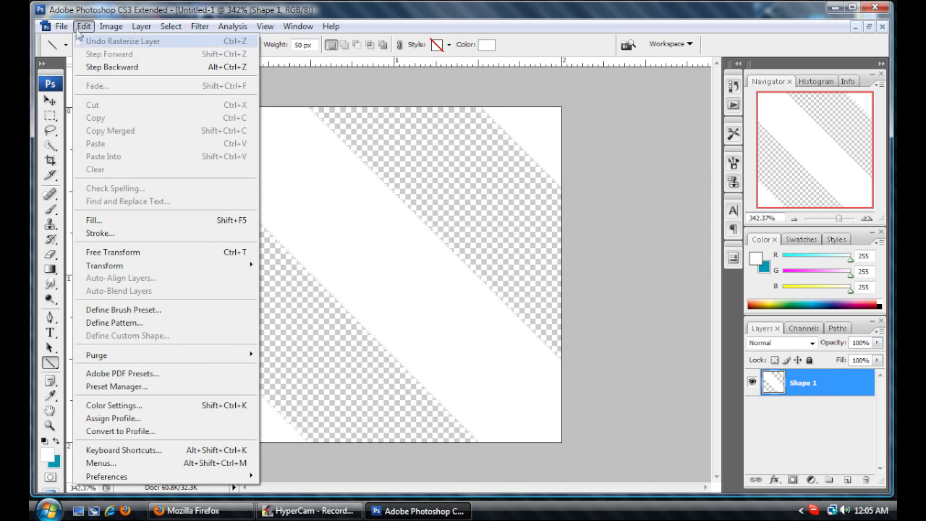
pyautogui.click(134, 323)
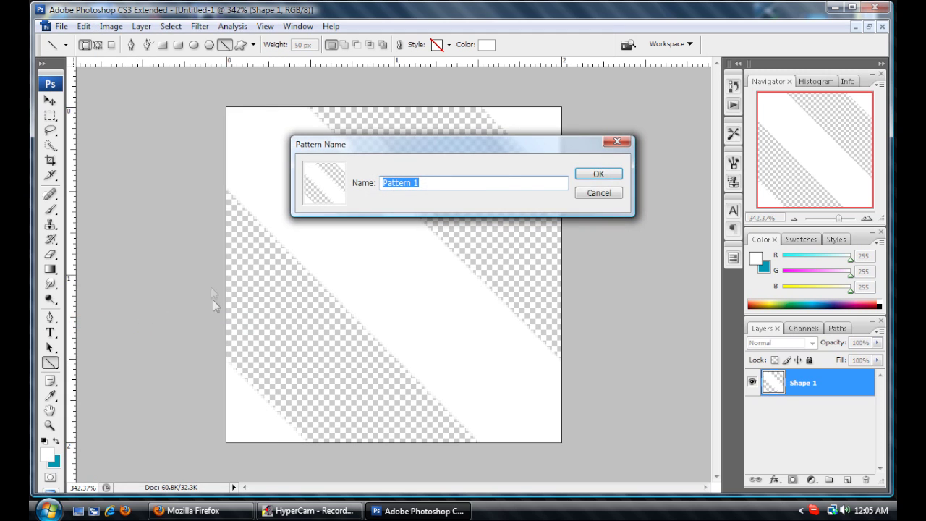
pyautogui.write('s')
pyautogui.click(604, 194)
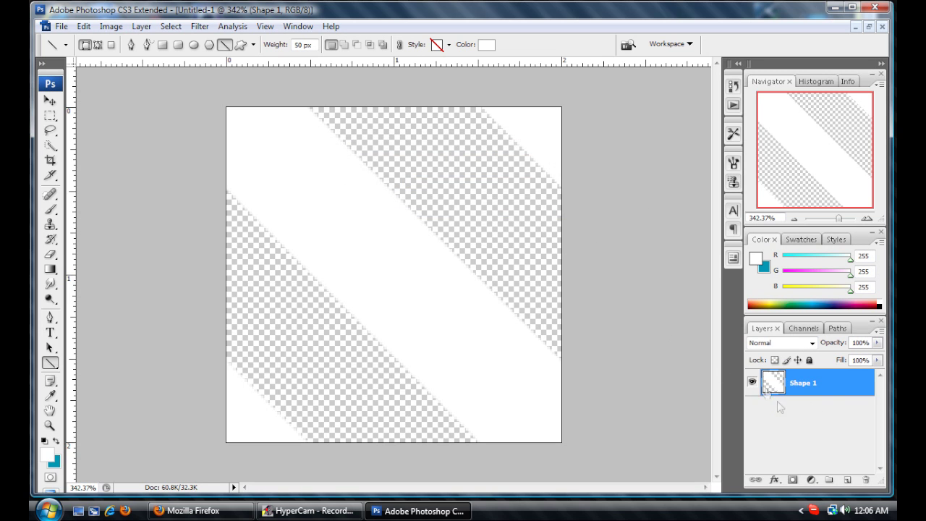
# - Add an empty Layer 1, delete the striped Shape 1 layer, and select Layer 1
pyautogui.moveTo(823, 386); pyautogui.dragTo(848, 479)
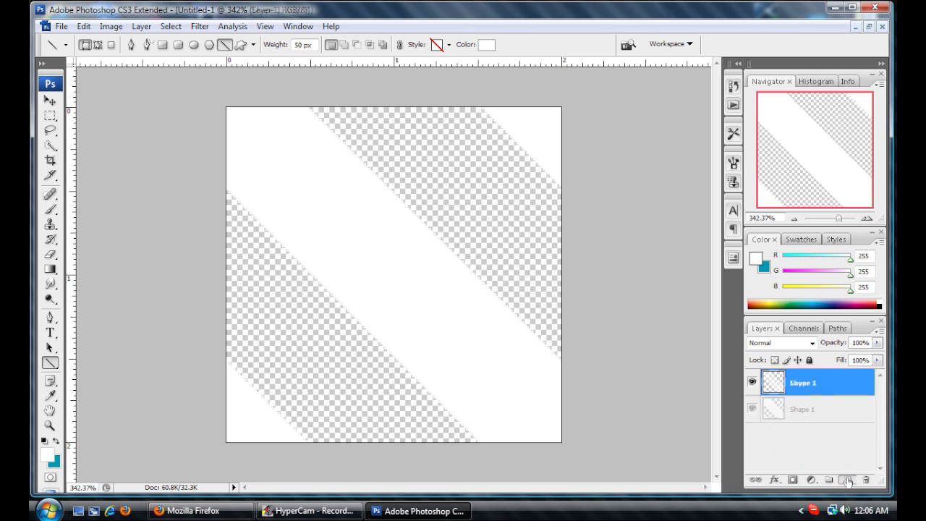
pyautogui.moveTo(860, 418); pyautogui.dragTo(866, 480)
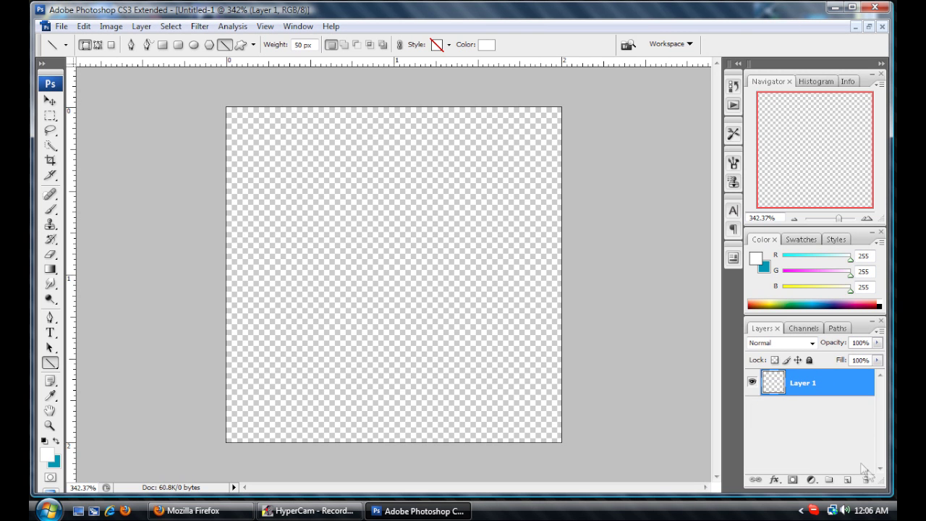
pyautogui.click(850, 449)
pyautogui.click(819, 390)
# - Set the foreground colour to cyan (#00ffff) and select the Gradient tool
pyautogui.click(48, 454)
pyautogui.write('0')
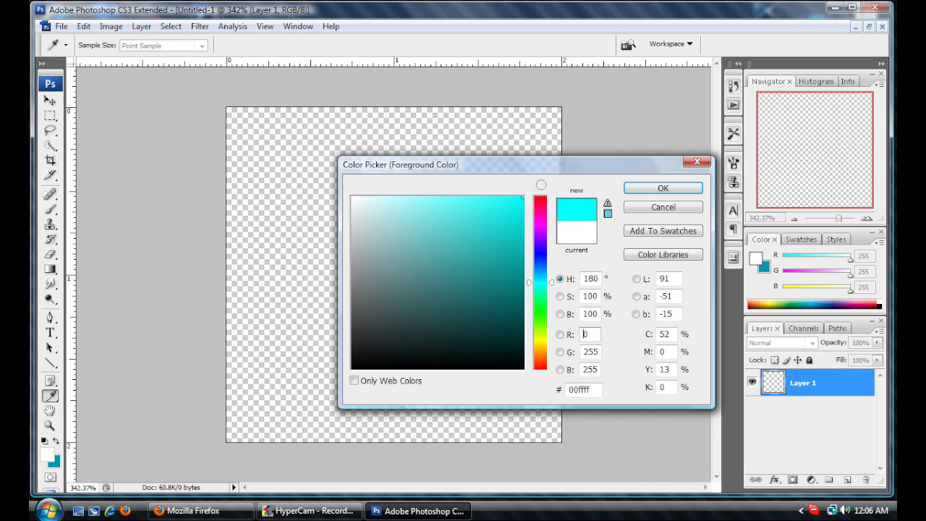
pyautogui.click(660, 188)
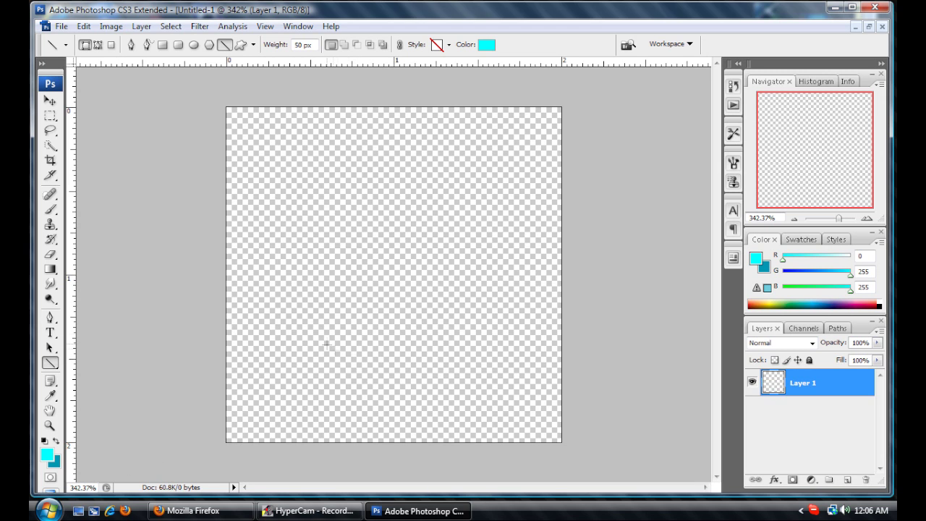
pyautogui.click(50, 269)
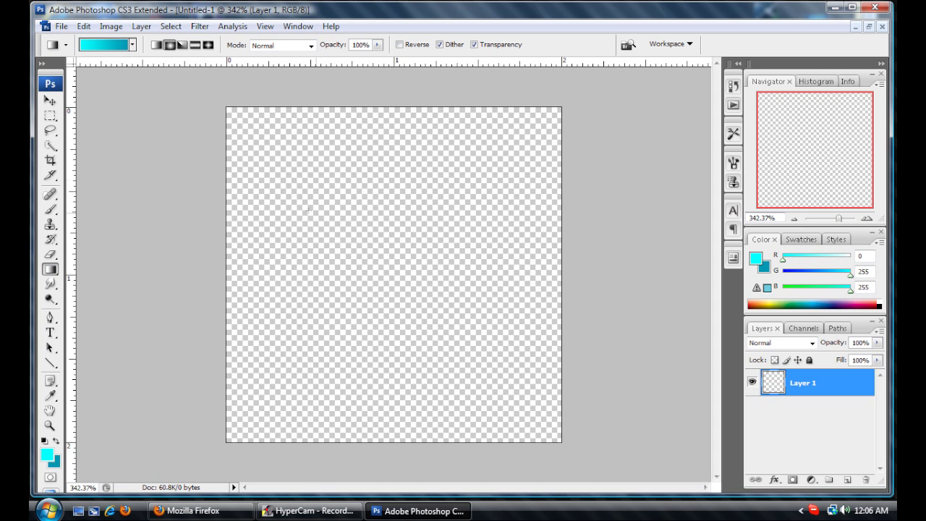
# - Fill Layer 1 with a radial cyan-to-teal gradient dragged outward from the canvas centre
pyautogui.click(113, 46)
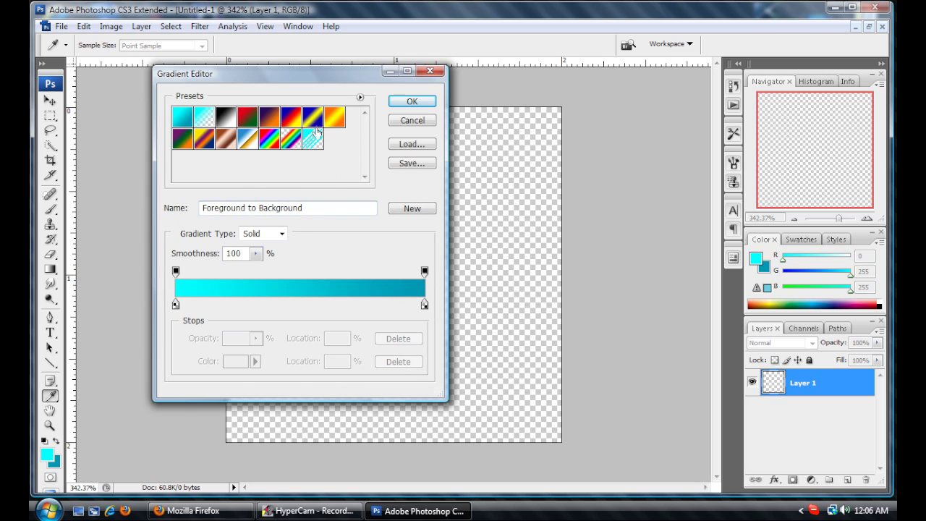
pyautogui.moveTo(425, 309); pyautogui.dragTo(285, 305)
pyautogui.moveTo(177, 305)
pyautogui.mouseDown()
pyautogui.moveTo(300, 306)
pyautogui.moveTo(174, 307)
pyautogui.mouseUp()
pyautogui.click(285, 305)
pyautogui.moveTo(286, 305); pyautogui.dragTo(428, 306)
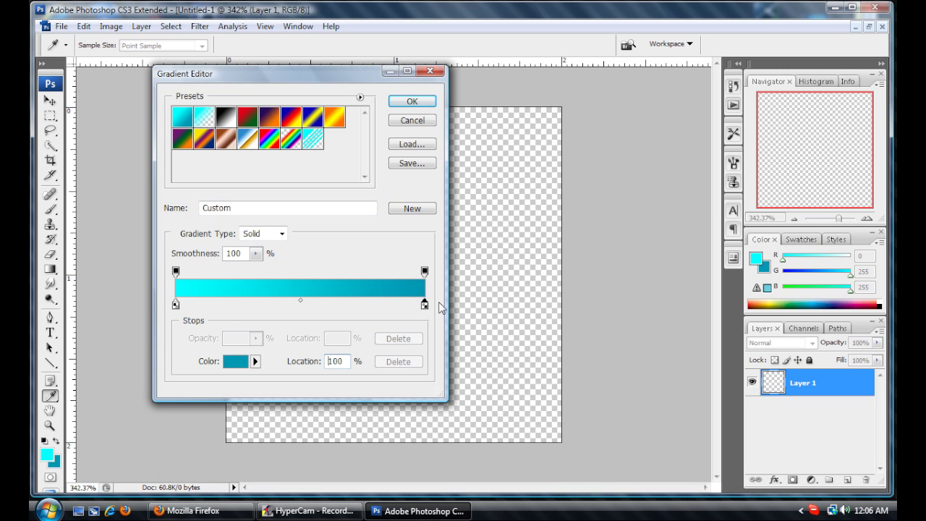
pyautogui.click(424, 120)
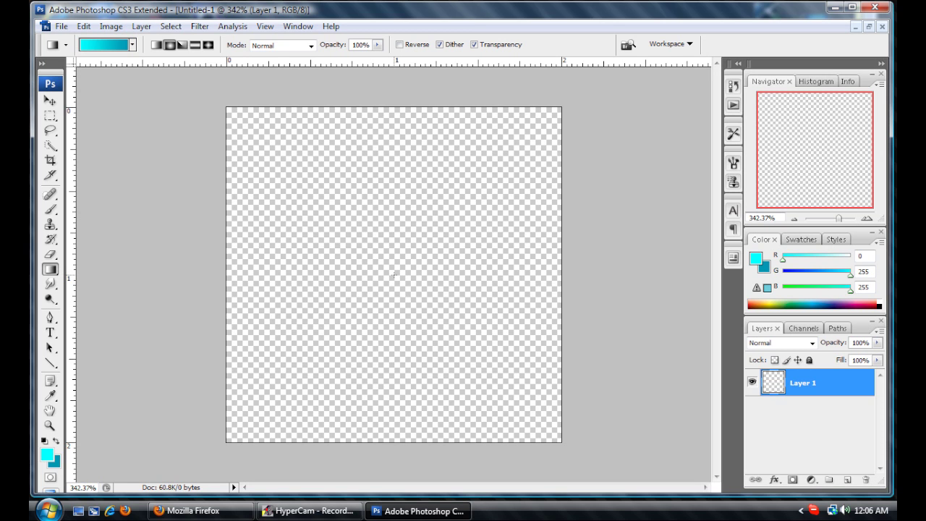
pyautogui.moveTo(394, 275); pyautogui.dragTo(566, 444)
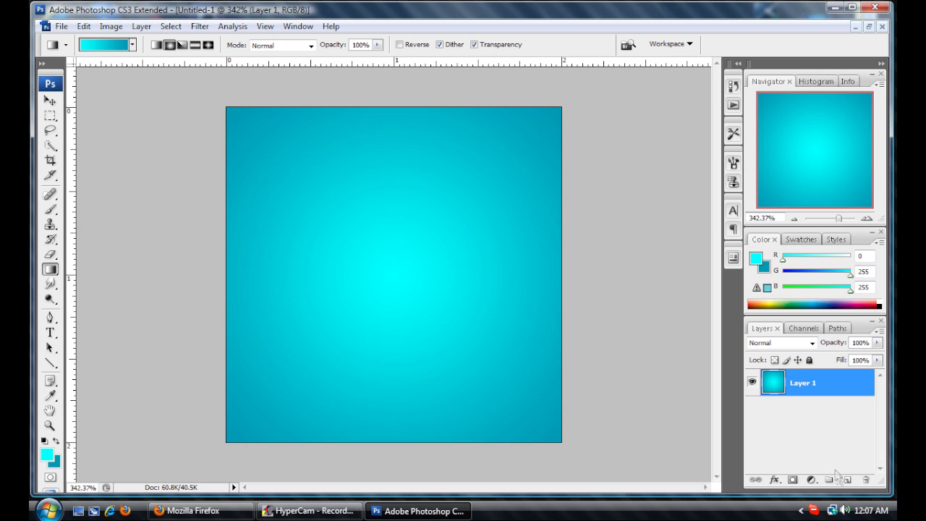
# - Add dark 'Ss' text in the Most Wasted font, enlarge it to 102.87 pt and centre it
pyautogui.click(50, 333)
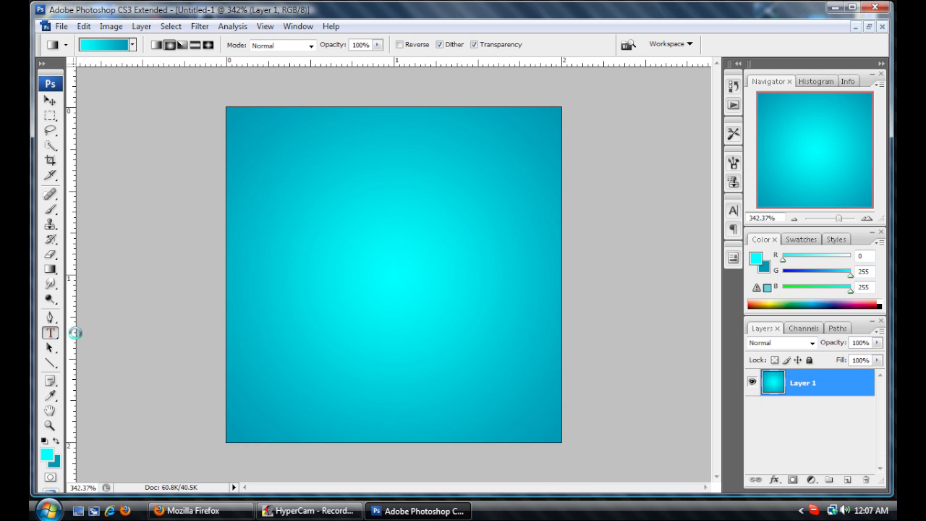
pyautogui.click(306, 257)
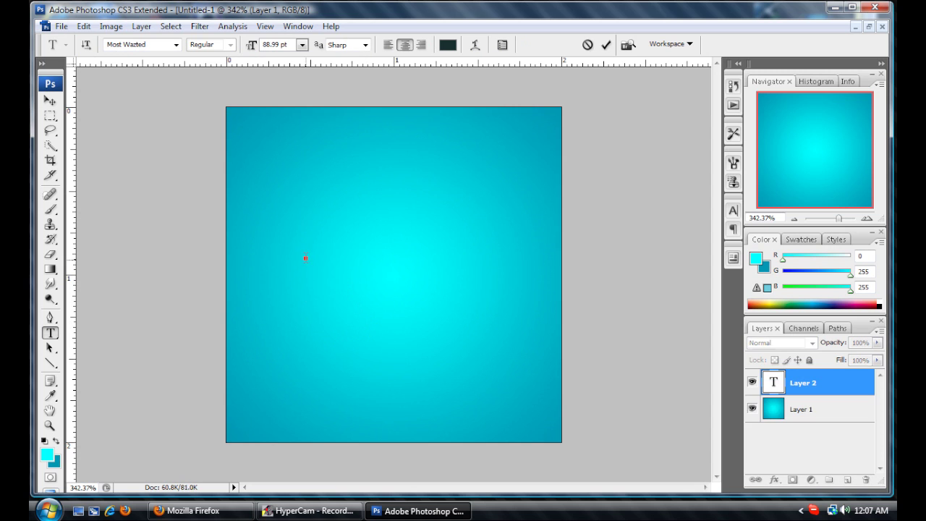
pyautogui.write('ab')
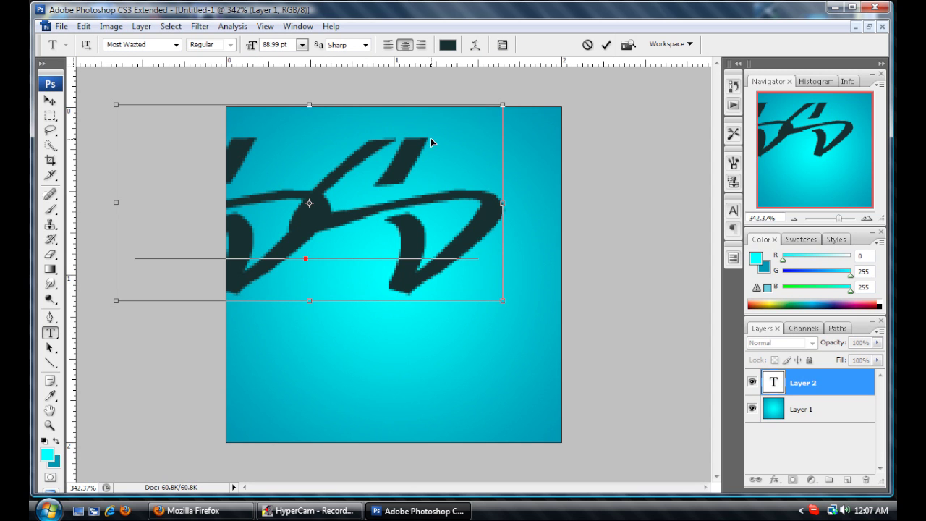
pyautogui.moveTo(506, 97); pyautogui.dragTo(378, 224)
pyautogui.moveTo(476, 155); pyautogui.dragTo(526, 131)
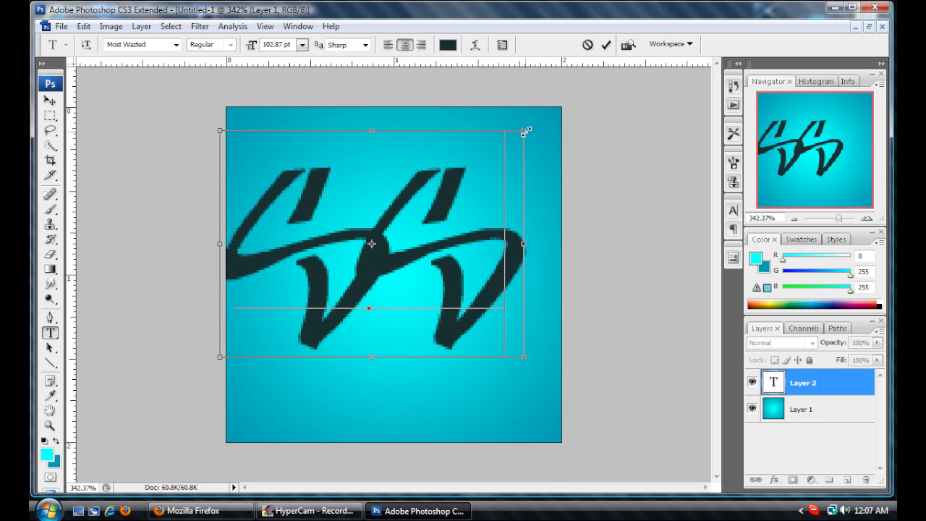
pyautogui.moveTo(459, 181); pyautogui.dragTo(486, 206)
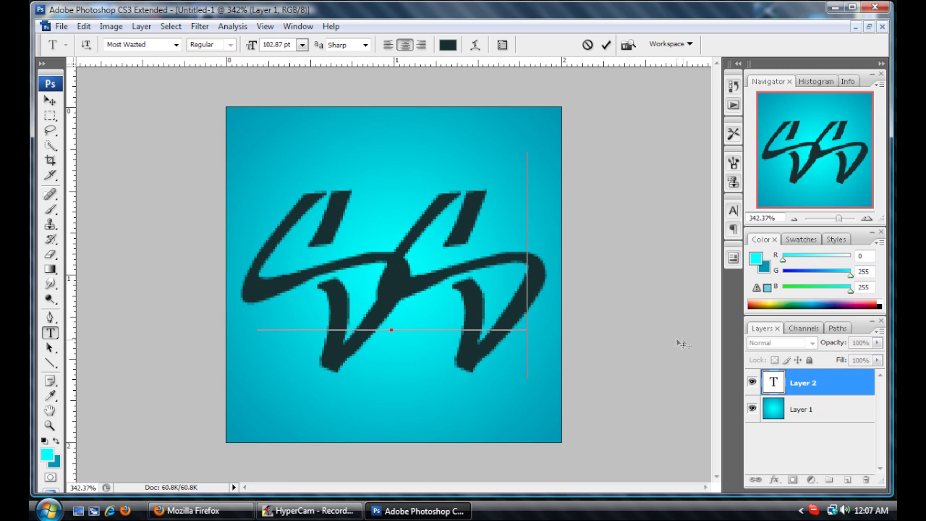
pyautogui.click(833, 413)
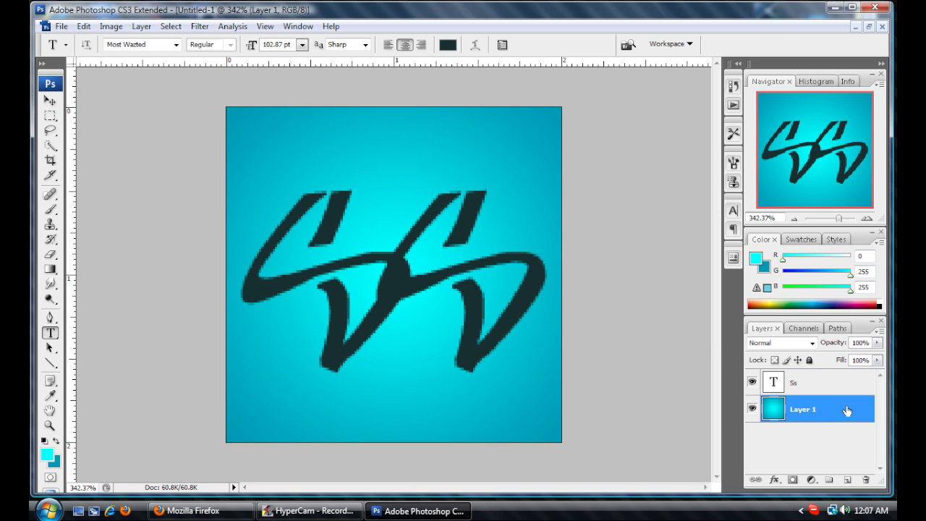
# - Enable a Pattern Overlay on Layer 1 using the diagonal stripe pattern
pyautogui.doubleClick(846, 411)
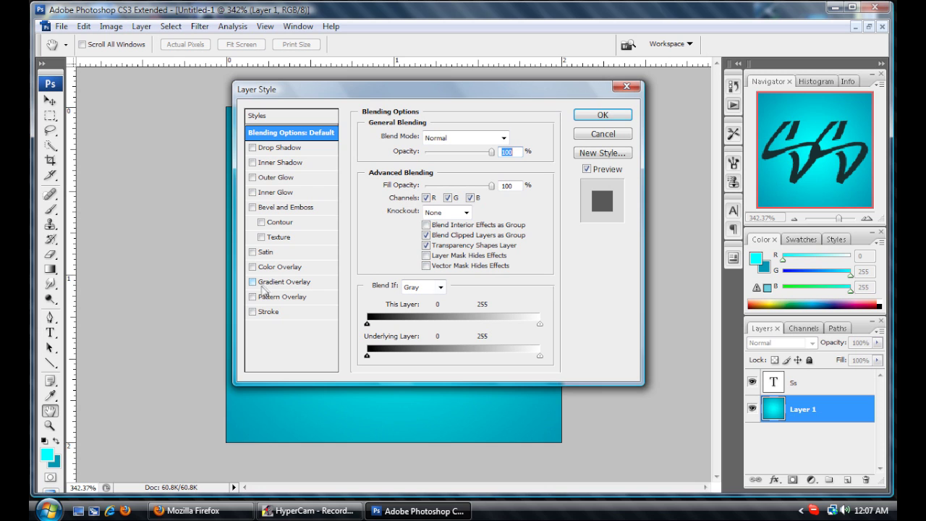
pyautogui.click(252, 300)
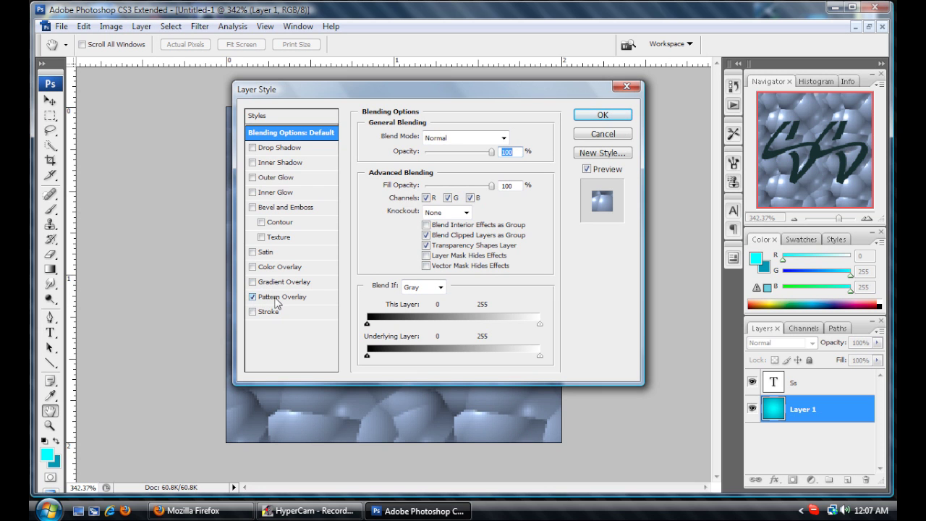
pyautogui.click(279, 301)
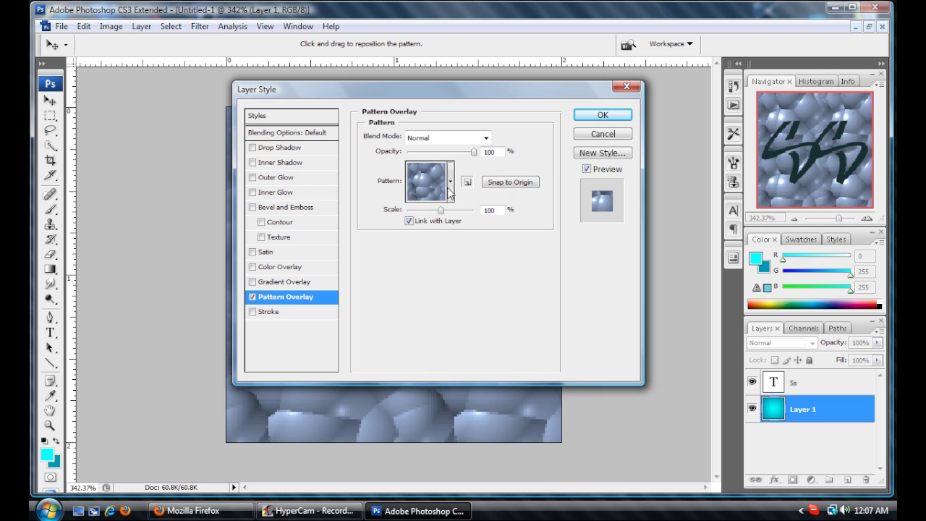
pyautogui.click(450, 182)
pyautogui.click(449, 268)
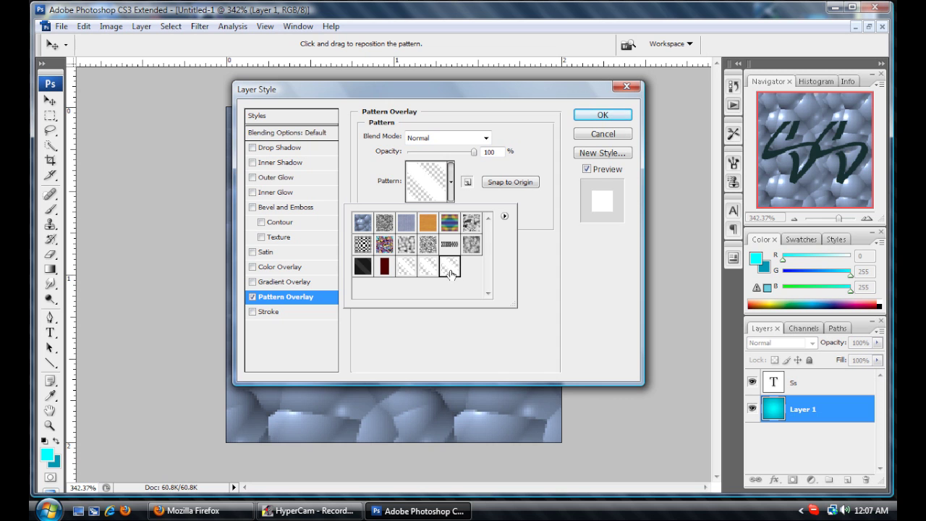
pyautogui.click(567, 270)
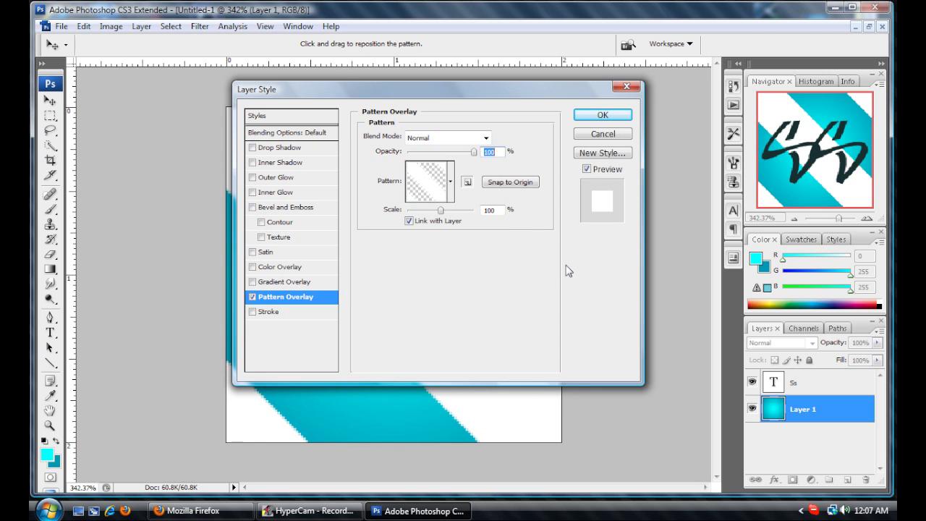
# - Scale the stripe pattern to 51% and lower its opacity so the stripes turn pale
pyautogui.moveTo(438, 92); pyautogui.dragTo(766, 37)
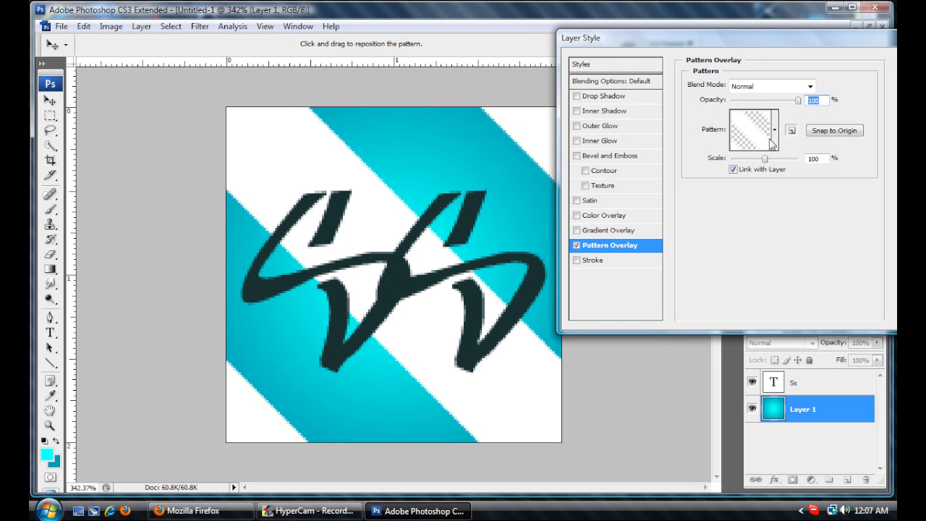
pyautogui.moveTo(764, 160); pyautogui.dragTo(751, 169)
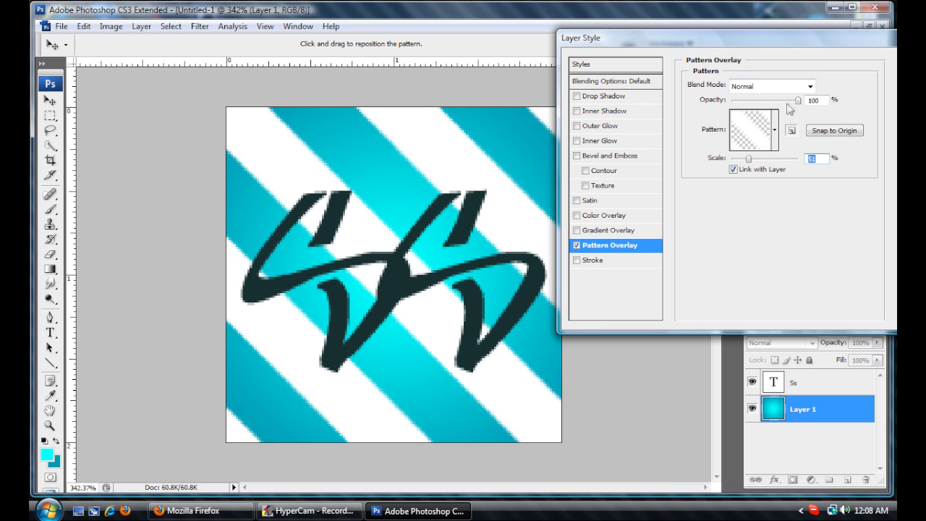
pyautogui.moveTo(800, 105)
pyautogui.mouseDown()
pyautogui.moveTo(790, 105)
pyautogui.moveTo(800, 103)
pyautogui.mouseUp()
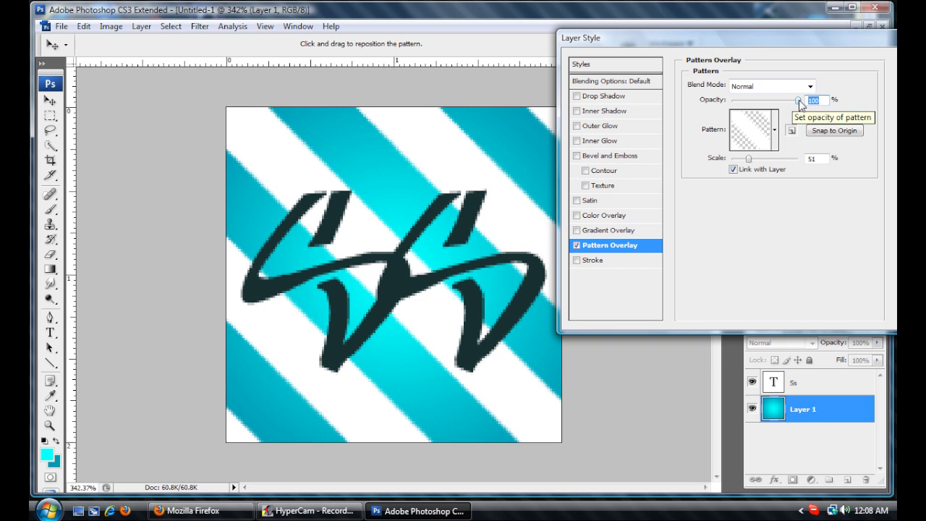
pyautogui.moveTo(798, 99); pyautogui.dragTo(763, 108)
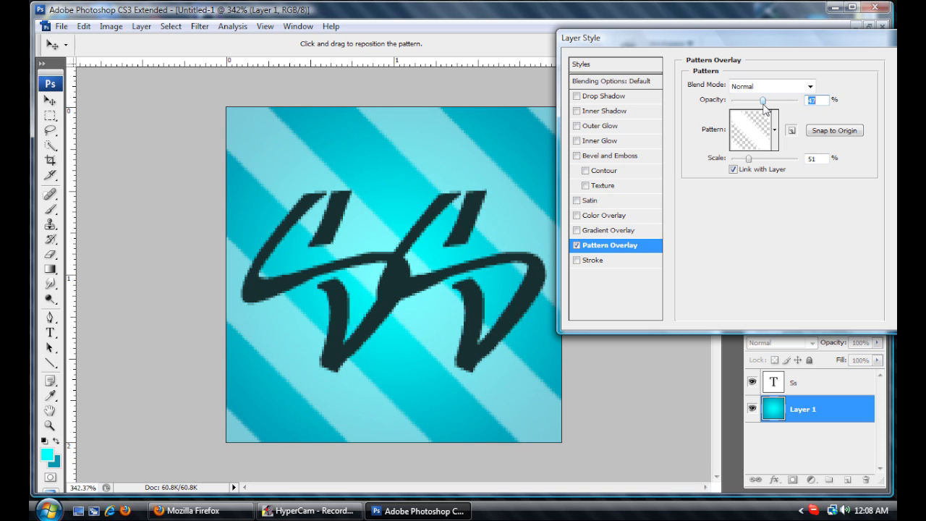
pyautogui.moveTo(782, 38); pyautogui.dragTo(671, 32)
# - Apply the pattern overlay, then enable a Gradient Overlay on the Ss text layer
pyautogui.click(815, 57)
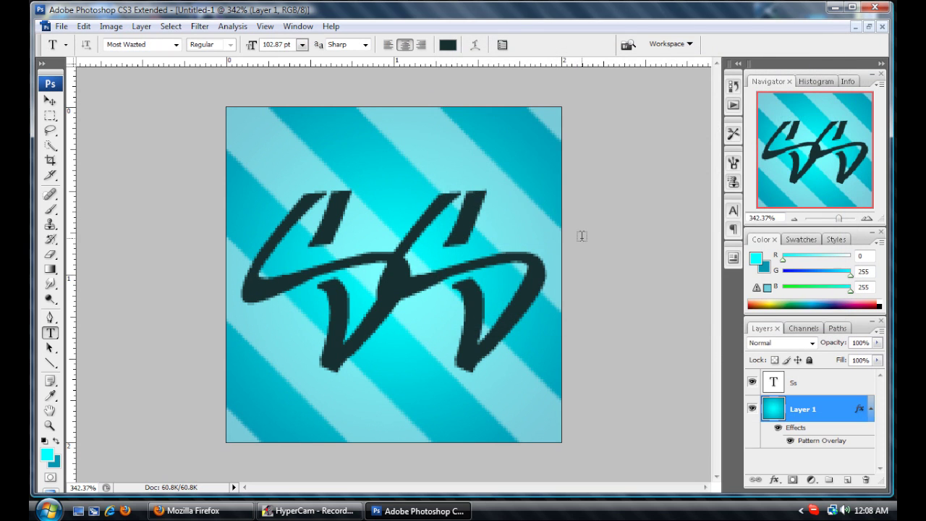
pyautogui.click(803, 383)
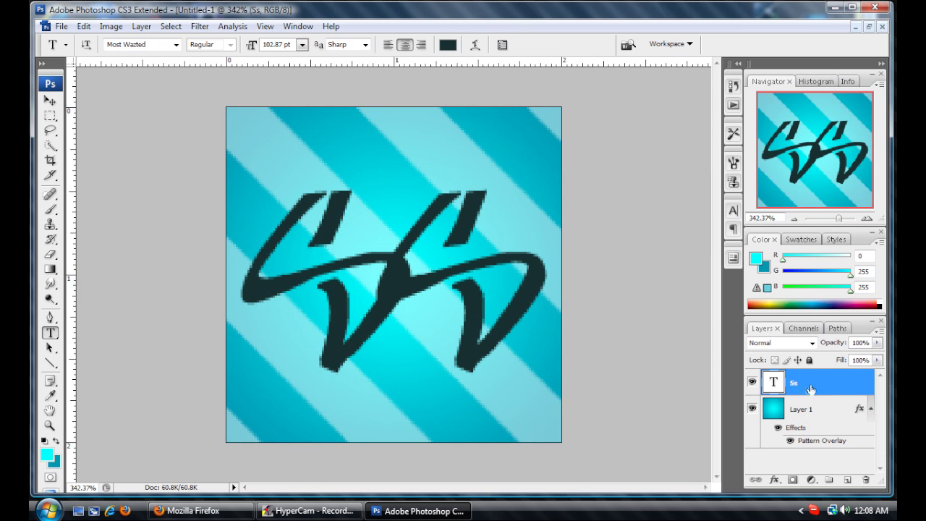
pyautogui.doubleClick(820, 380)
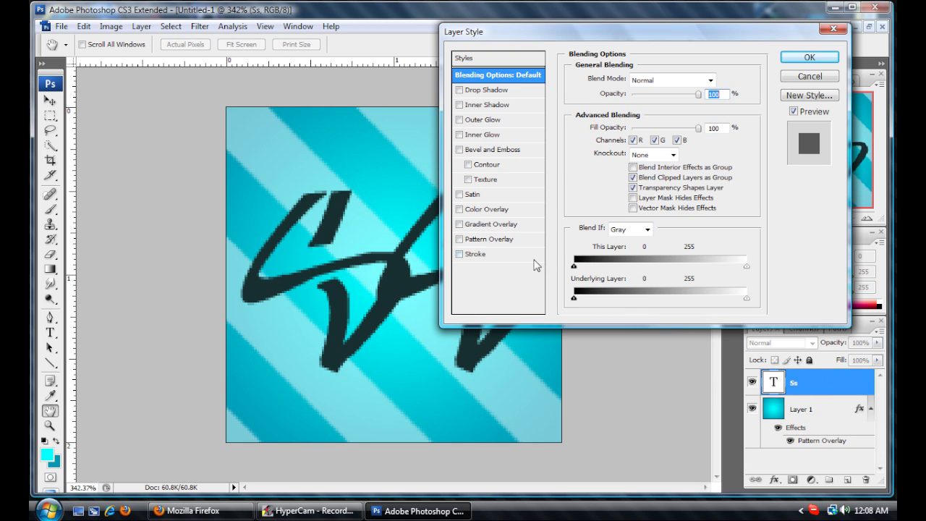
pyautogui.click(463, 225)
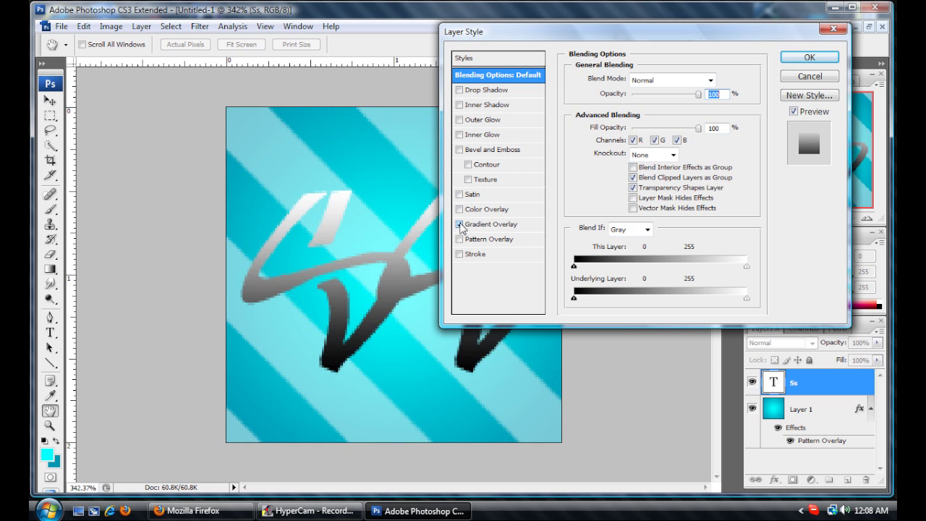
pyautogui.click(504, 225)
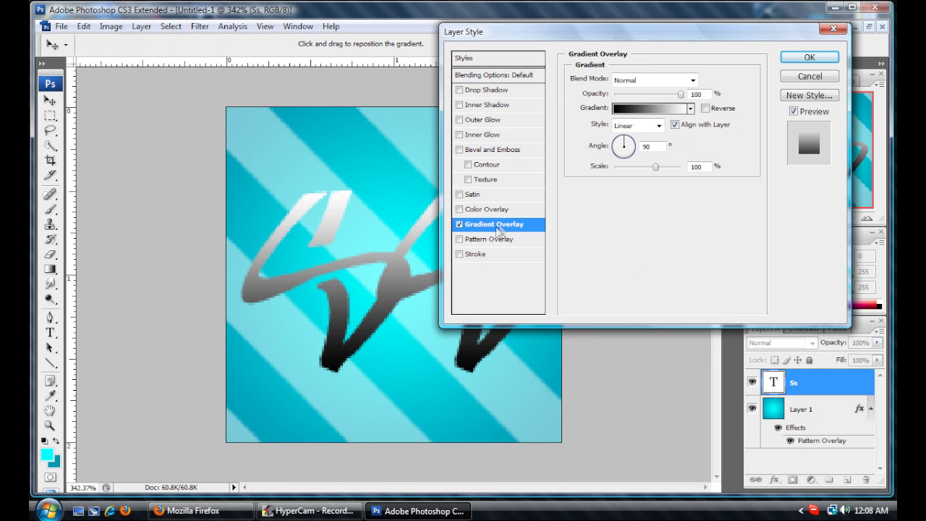
# - Load the Orange, Yellow, Orange preset, delete the left stop, move yellow to 64%, and reverse it
pyautogui.click(649, 110)
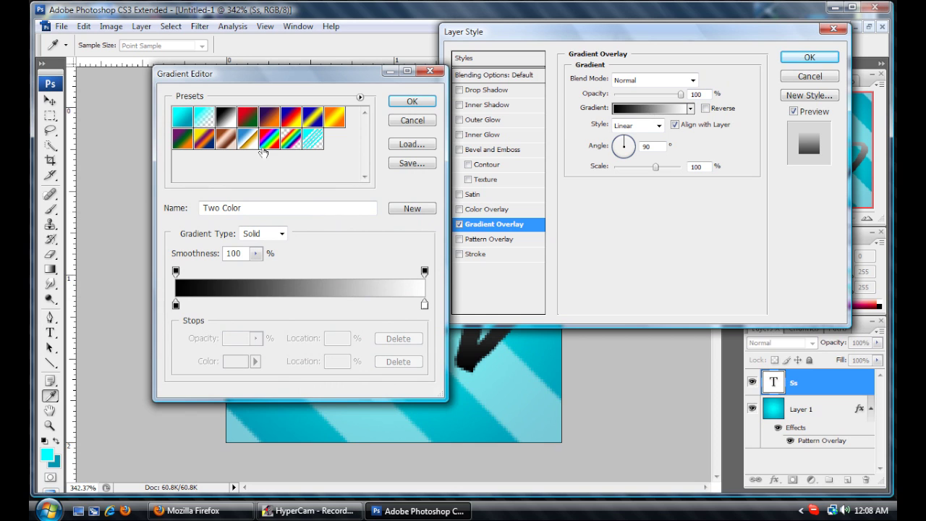
pyautogui.click(334, 116)
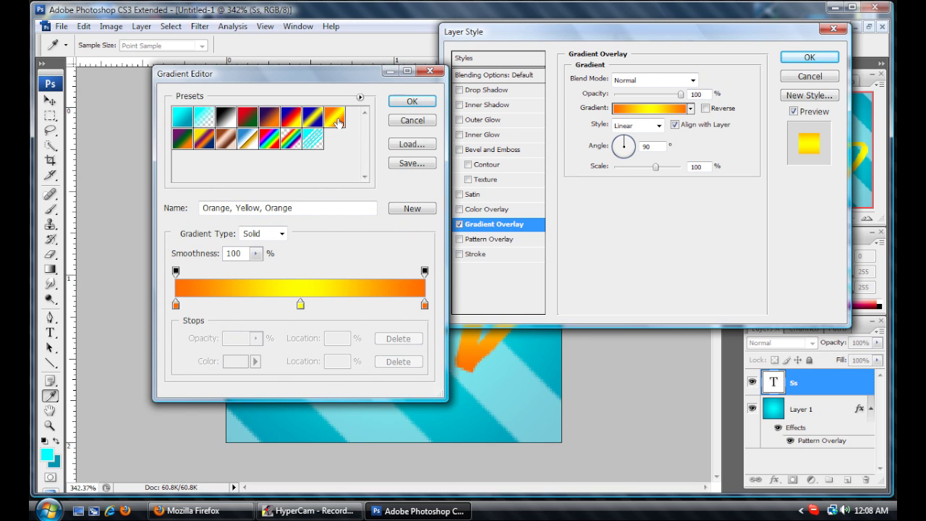
pyautogui.moveTo(175, 304); pyautogui.dragTo(176, 304)
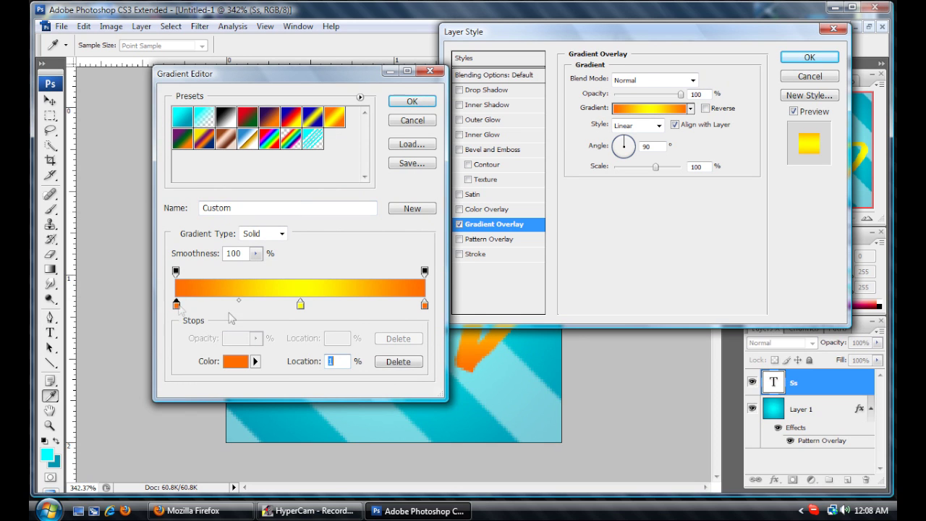
pyautogui.click(391, 364)
pyautogui.moveTo(300, 307); pyautogui.dragTo(337, 309)
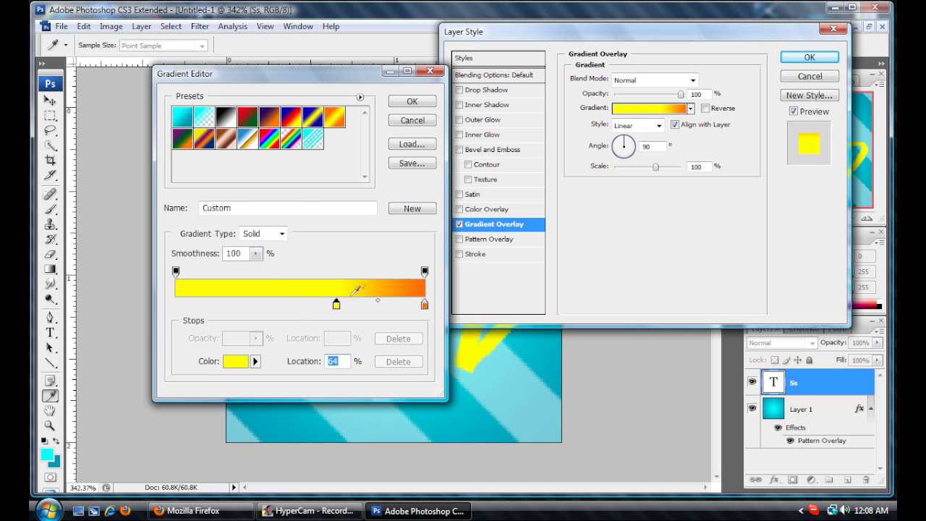
pyautogui.click(414, 103)
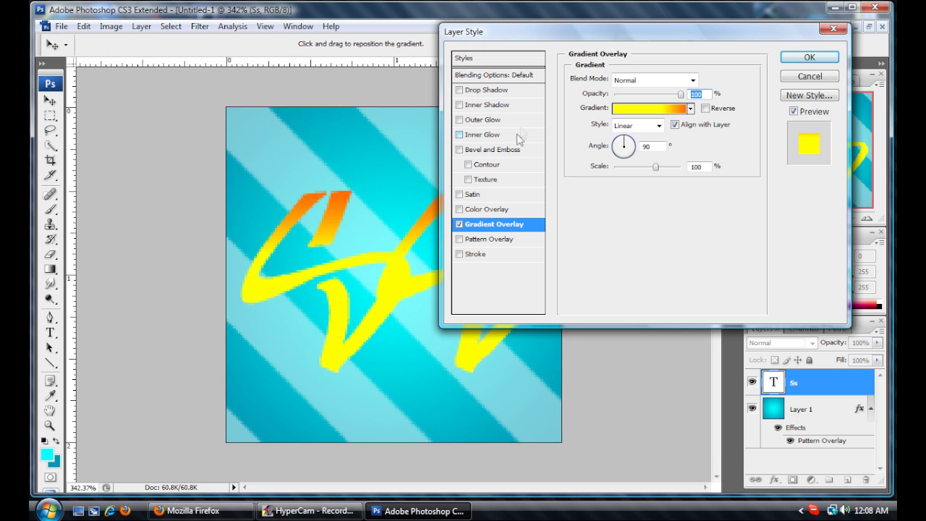
pyautogui.click(705, 109)
pyautogui.moveTo(672, 34); pyautogui.dragTo(772, 33)
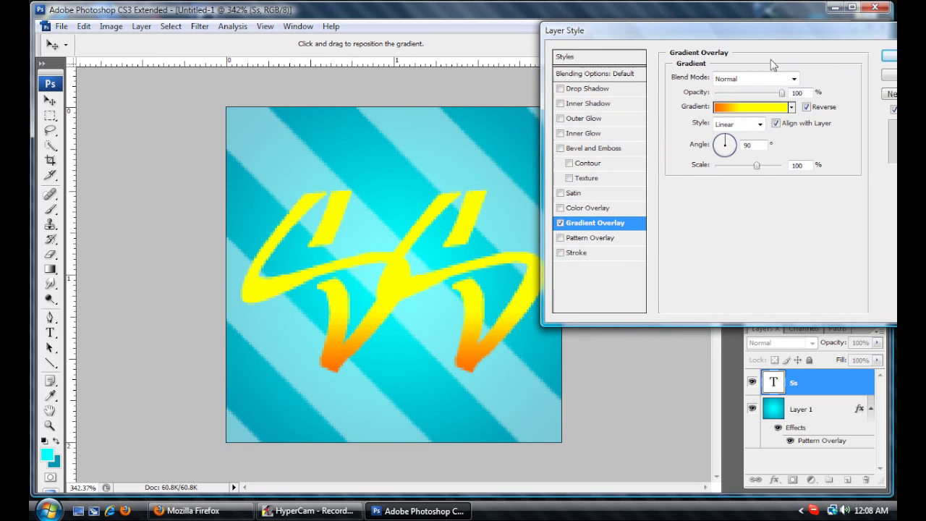
# - Refine the overlay gradient: yellow stop to 45%, plus extra stops near 33%, 10% and the left end
pyautogui.click(763, 108)
pyautogui.moveTo(336, 305); pyautogui.dragTo(288, 308)
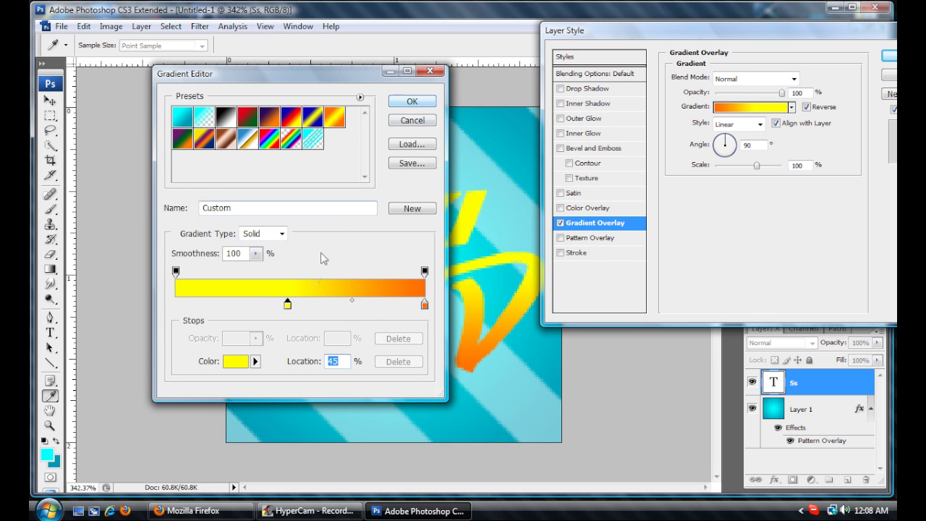
pyautogui.moveTo(276, 306); pyautogui.dragTo(175, 306)
pyautogui.moveTo(287, 306); pyautogui.dragTo(196, 340)
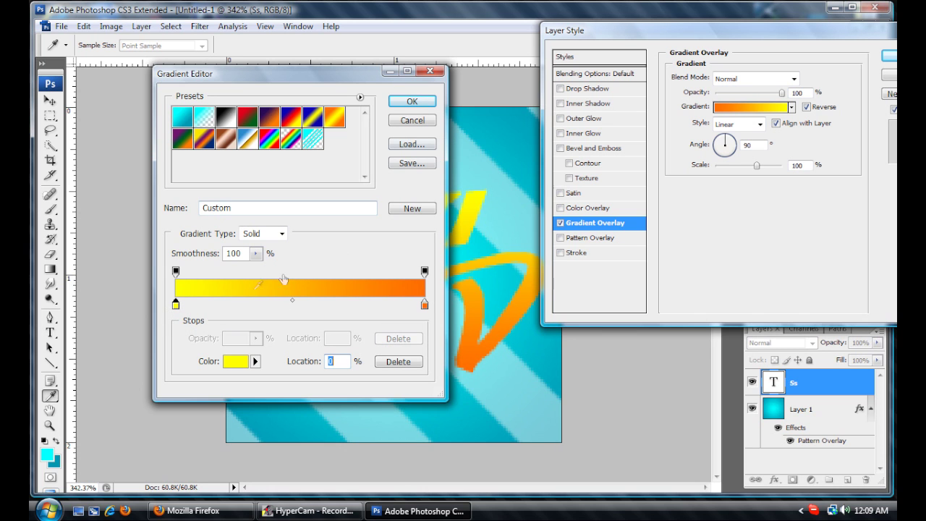
pyautogui.moveTo(181, 306); pyautogui.dragTo(194, 308)
pyautogui.click(412, 102)
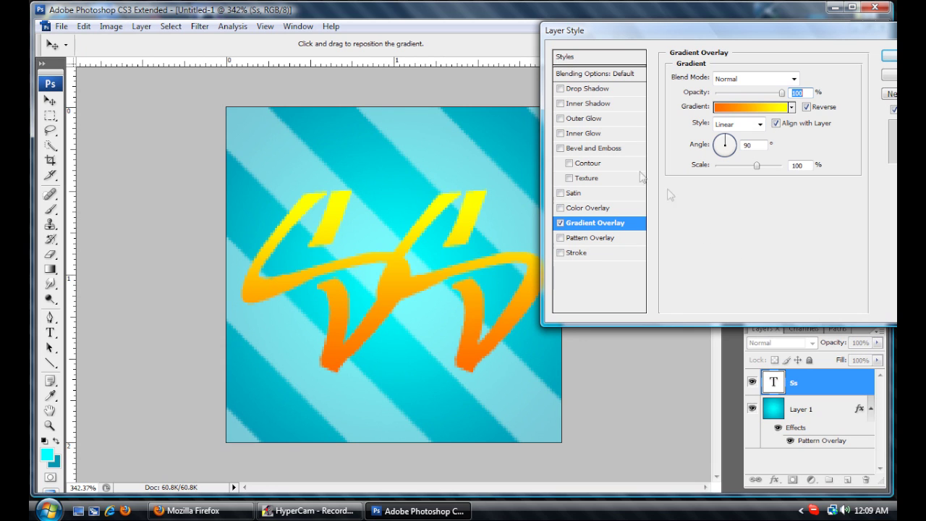
# - Outline the Ss text with a Drop Shadow at distance 0 and spread 100, then select Layer 1
pyautogui.click(561, 90)
pyautogui.click(584, 93)
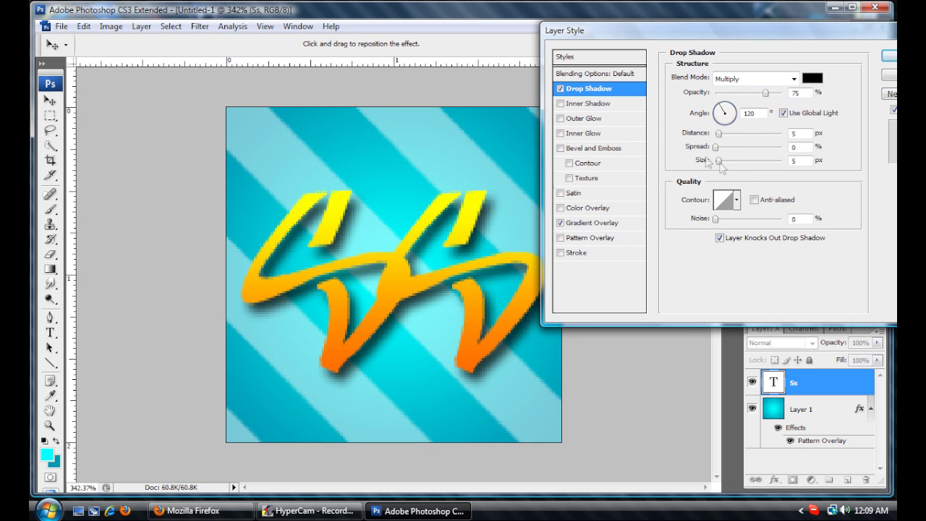
pyautogui.moveTo(718, 134); pyautogui.dragTo(789, 148)
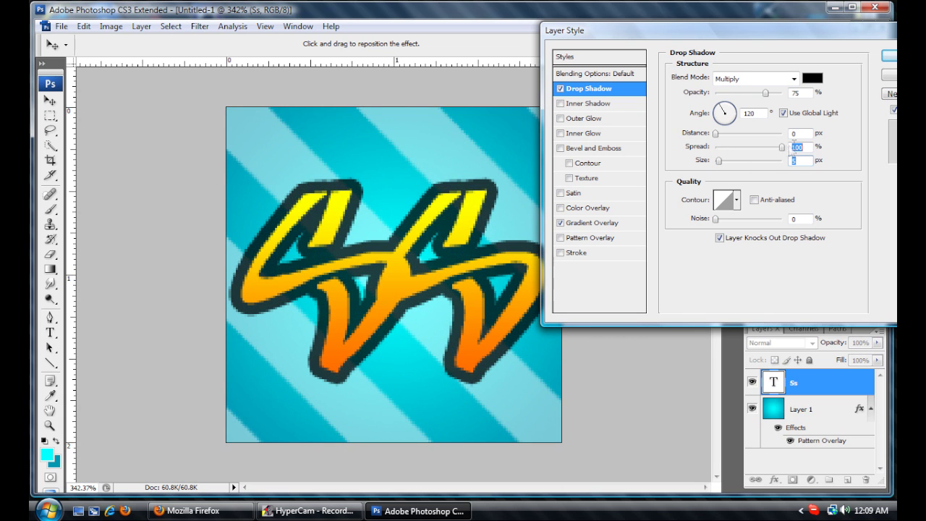
pyautogui.moveTo(834, 32); pyautogui.dragTo(698, 33)
pyautogui.click(772, 58)
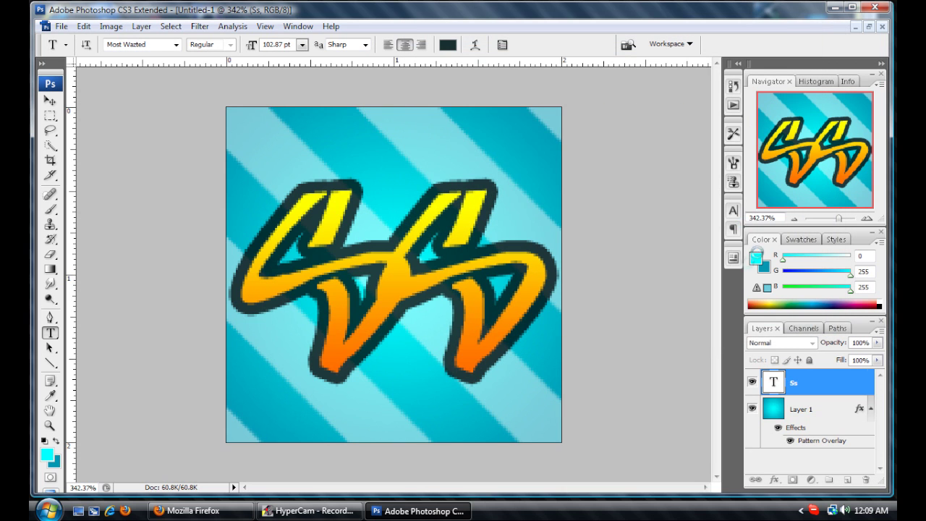
pyautogui.click(820, 452)
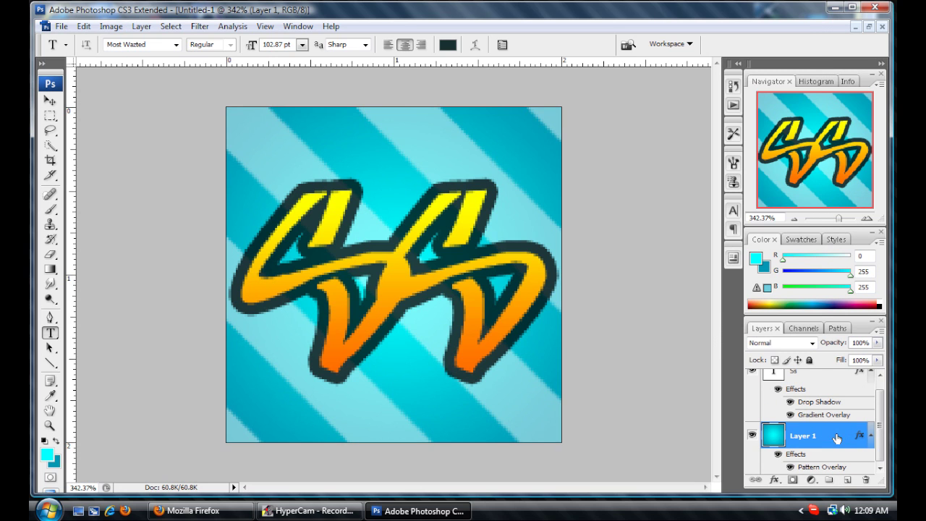
# - Give Layer 1 an Inner Shadow with distance 0, choke 23 and size 57
pyautogui.doubleClick(836, 438)
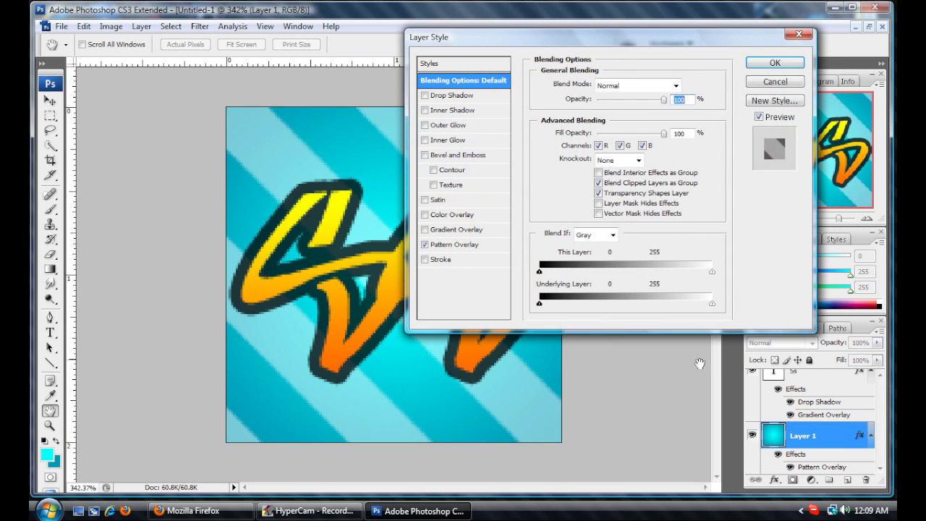
pyautogui.click(426, 111)
pyautogui.click(452, 112)
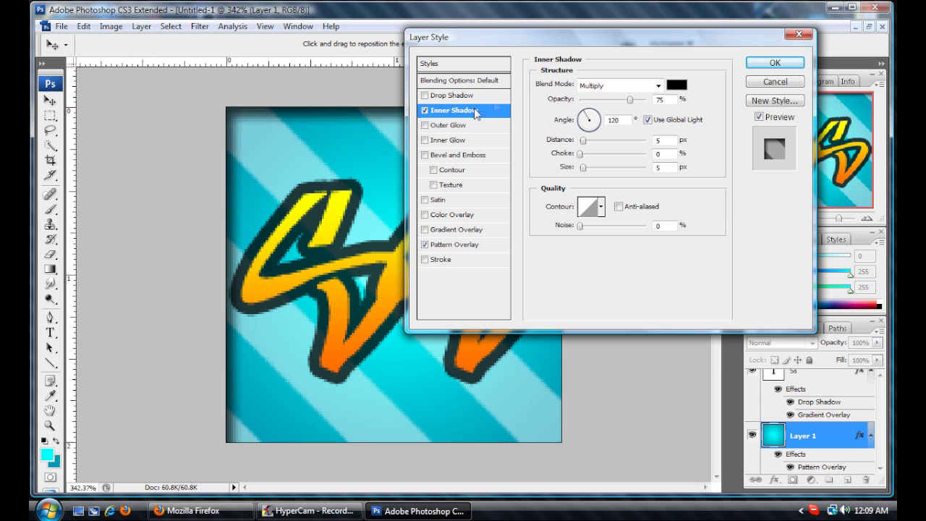
pyautogui.moveTo(622, 45); pyautogui.dragTo(700, 48)
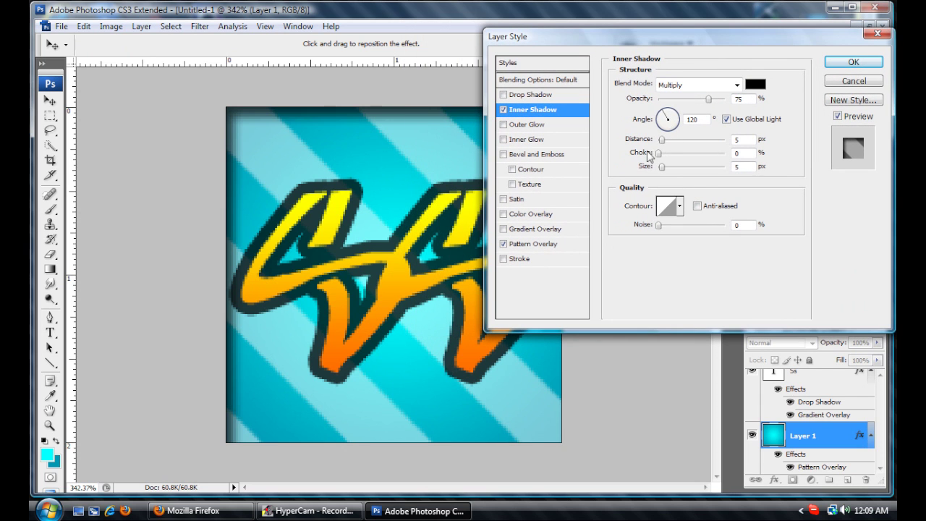
pyautogui.moveTo(660, 139); pyautogui.dragTo(679, 166)
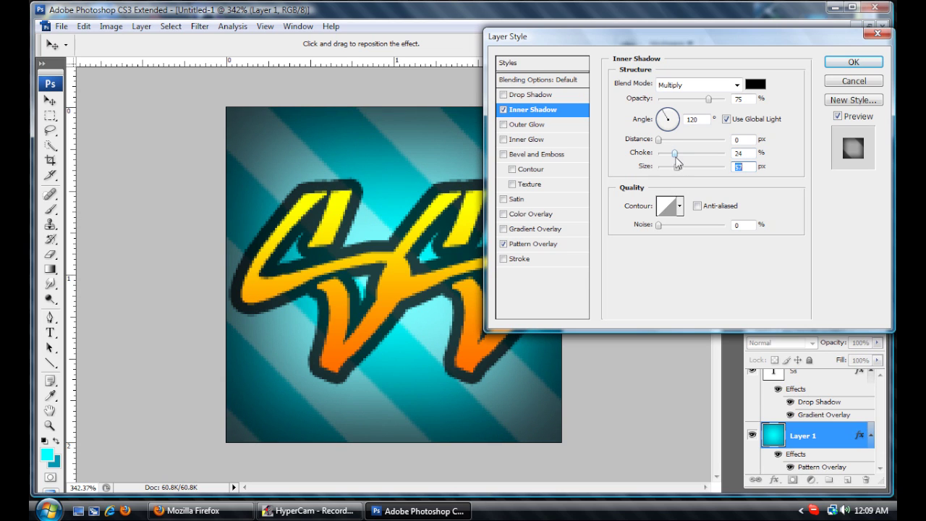
pyautogui.moveTo(674, 154); pyautogui.dragTo(673, 154)
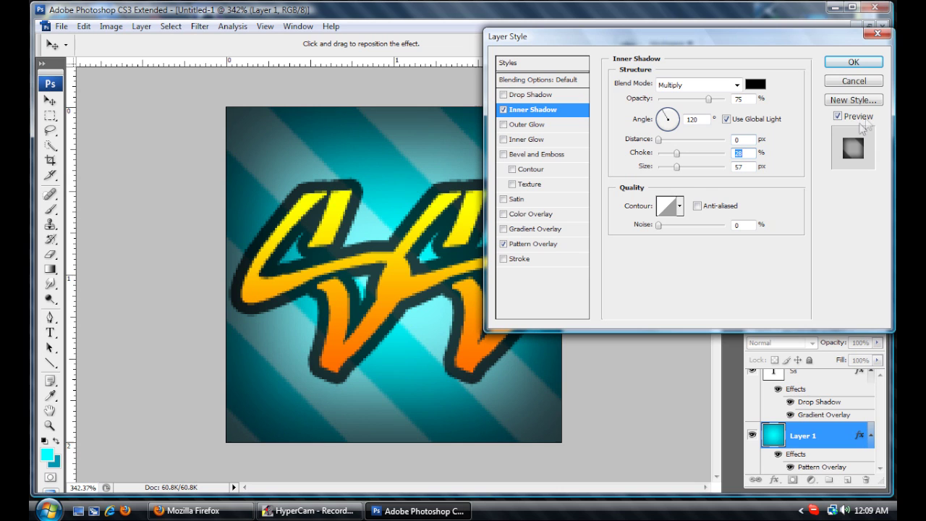
pyautogui.click(853, 63)
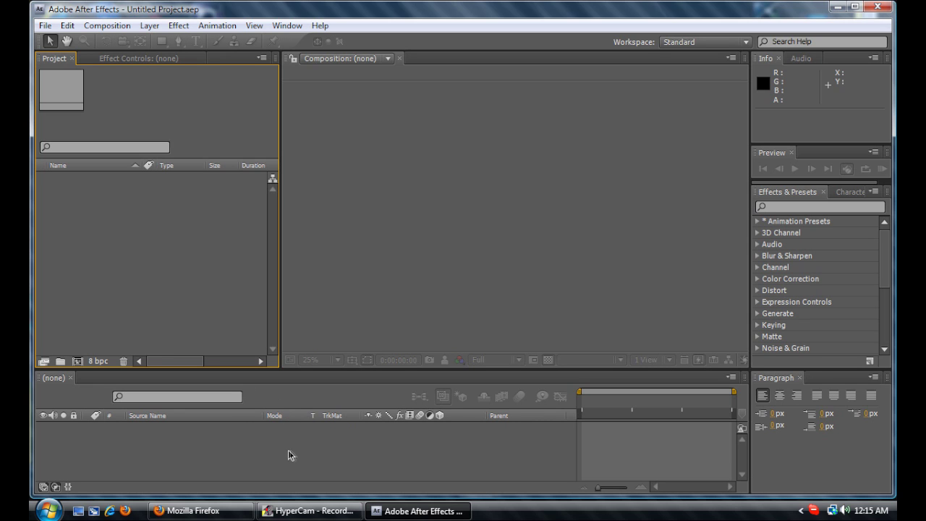
# - Activate the Timeline, Composition and Project panels, then bring up the Composition menu
pyautogui.click(257, 426)
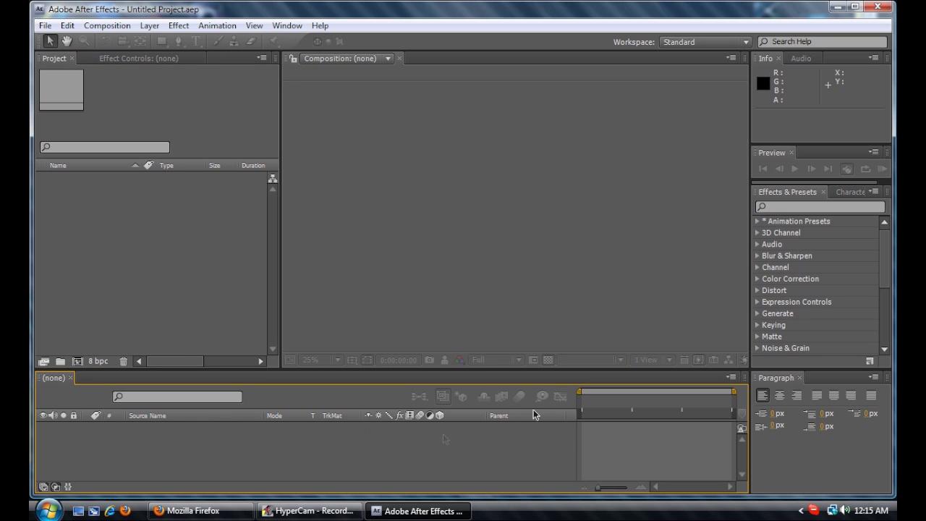
pyautogui.click(482, 284)
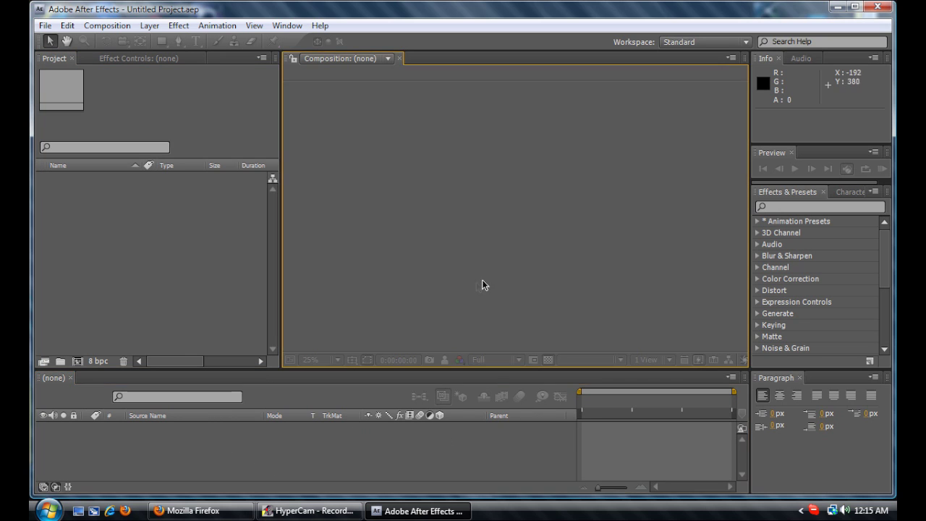
pyautogui.click(200, 276)
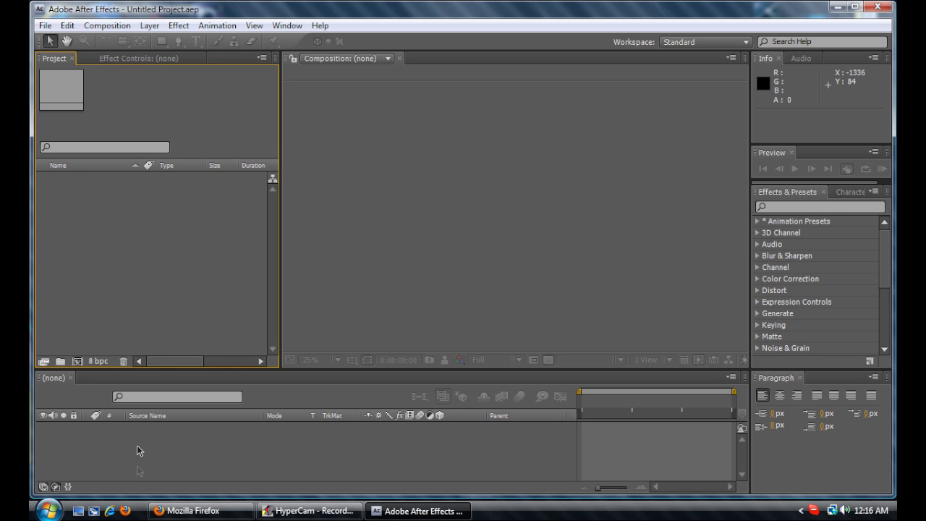
pyautogui.click(106, 26)
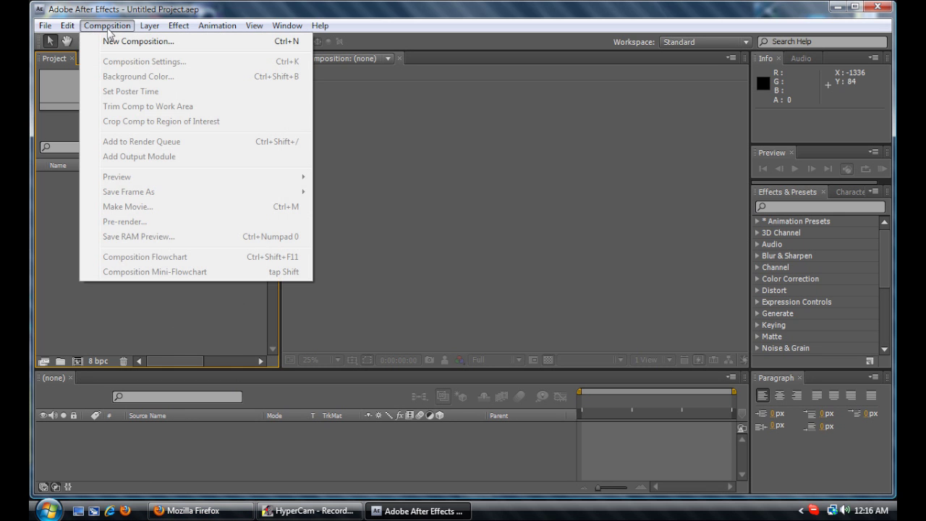
# - Create Comp 1 at 1280x720, 29.97 fps, with a 0;00;15;00 duration
pyautogui.click(112, 42)
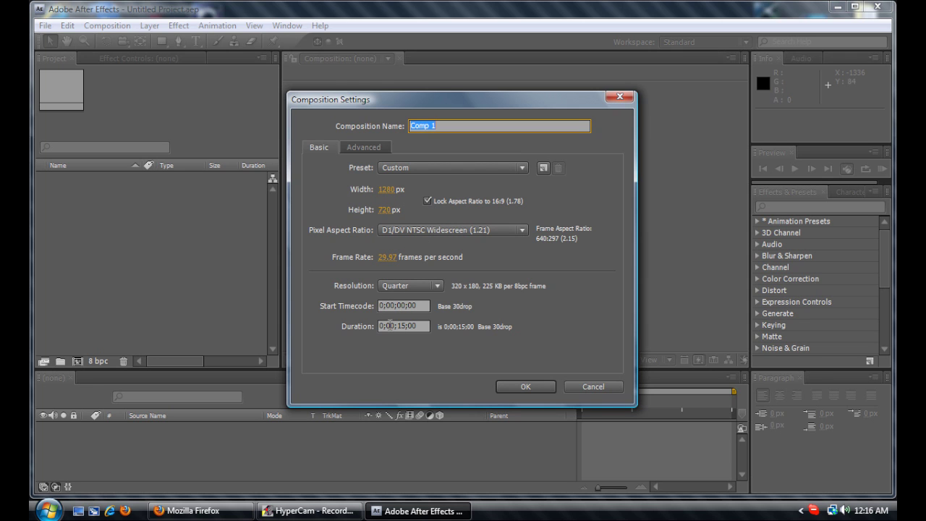
pyautogui.click(404, 325)
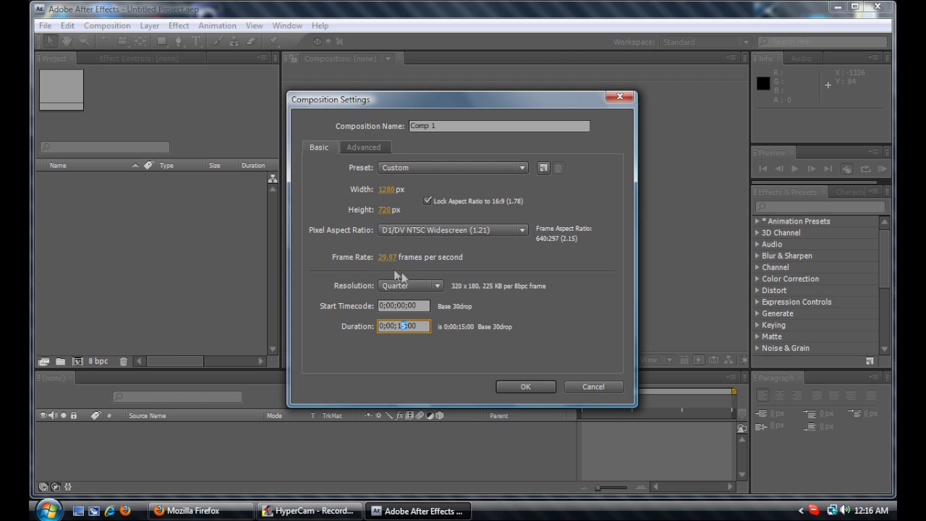
pyautogui.click(534, 395)
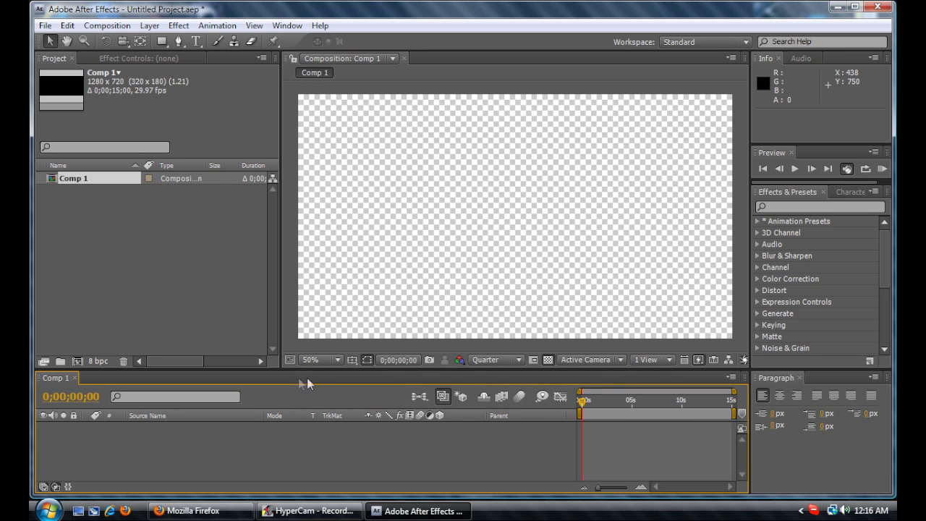
# - Set the comp viewer magnification to Fit up to 100%
pyautogui.click(311, 360)
pyautogui.click(344, 129)
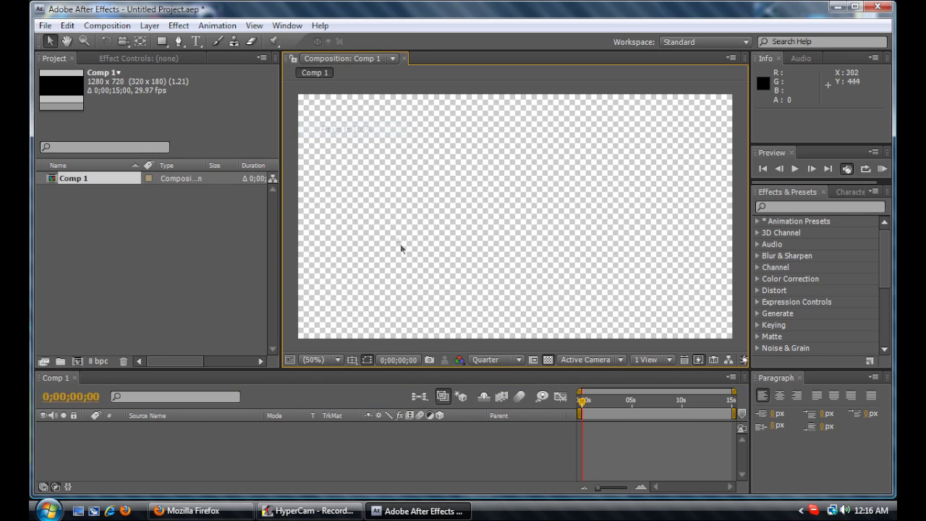
pyautogui.click(339, 360)
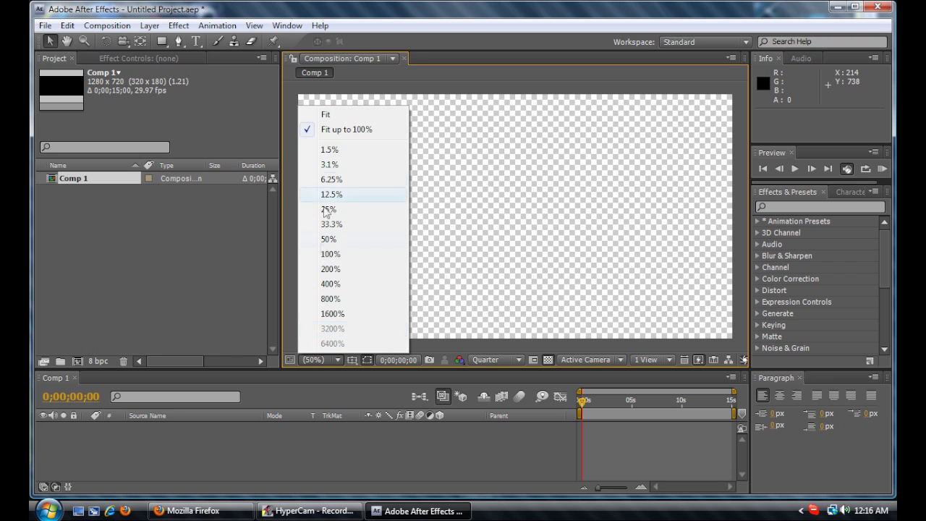
pyautogui.click(353, 132)
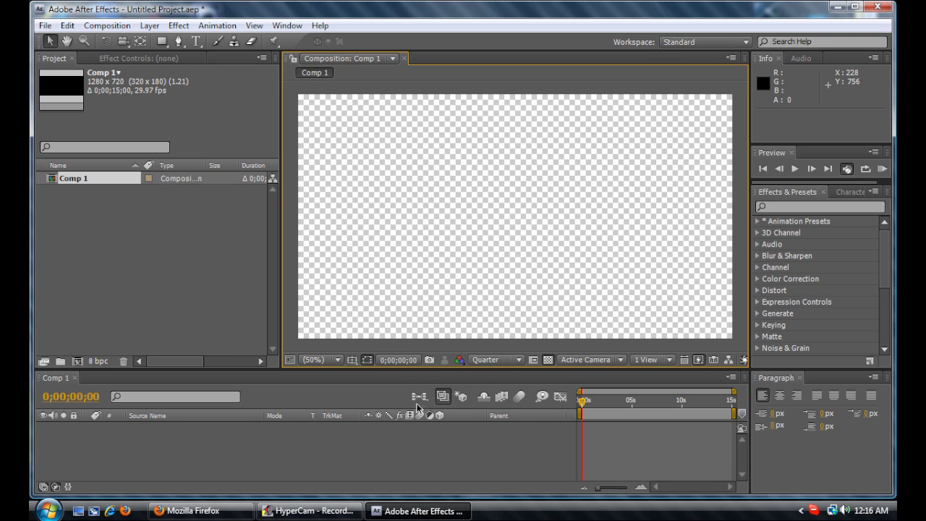
# - Enlarge the timeline panel, deselect Comp 1, and minimize After Effects
pyautogui.moveTo(420, 370); pyautogui.dragTo(414, 321)
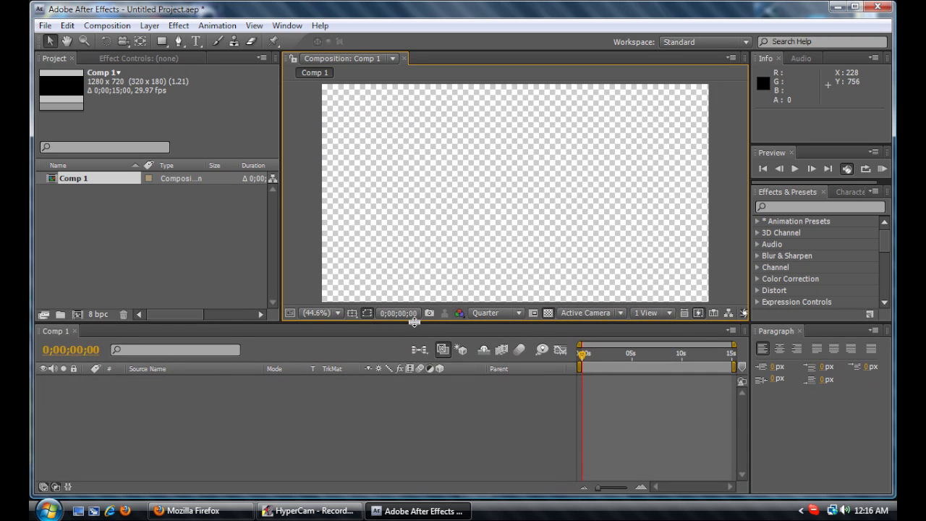
pyautogui.click(418, 405)
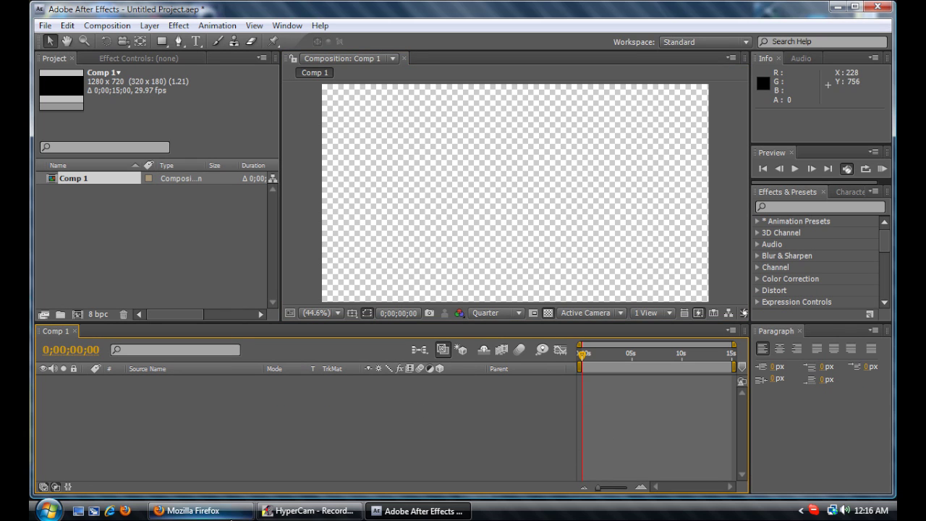
pyautogui.click(171, 246)
pyautogui.click(391, 468)
pyautogui.click(200, 282)
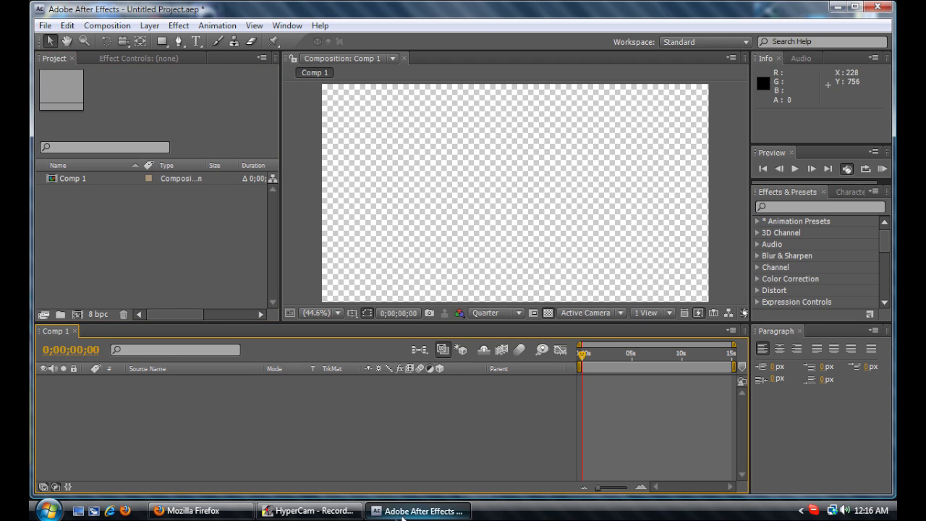
pyautogui.click(417, 511)
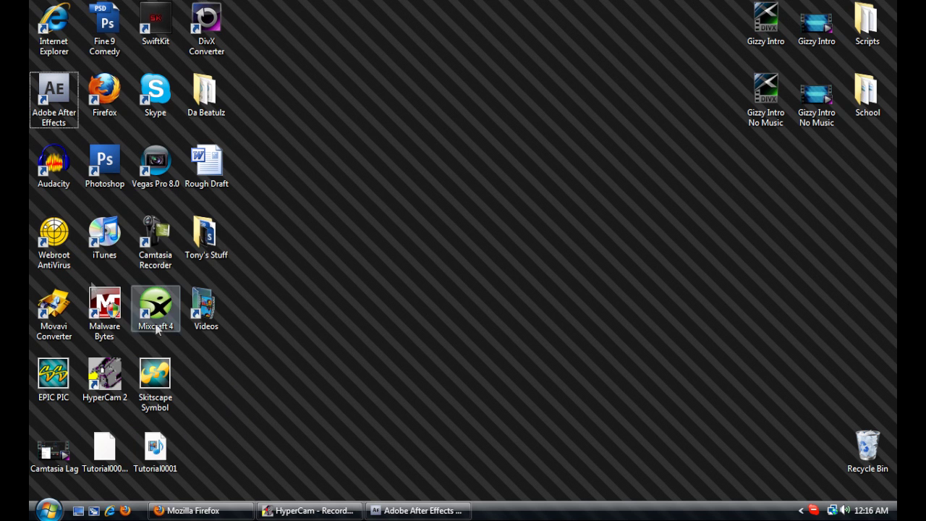
# - Launch Photoshop CS3 from its desktop shortcut
pyautogui.click(99, 165)
pyautogui.doubleClick(99, 164)
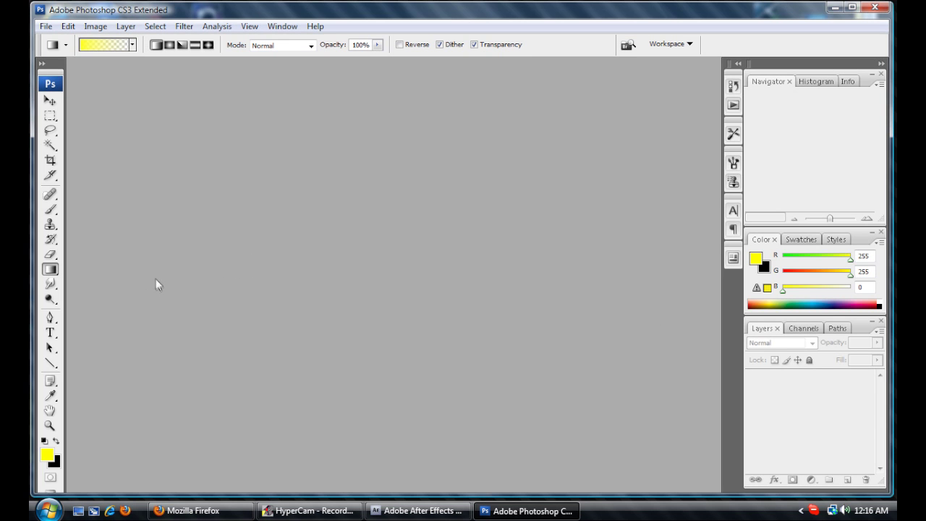
# - Start a new document sized 1280 by 740, then back out of the oversize warning
pyautogui.click(46, 26)
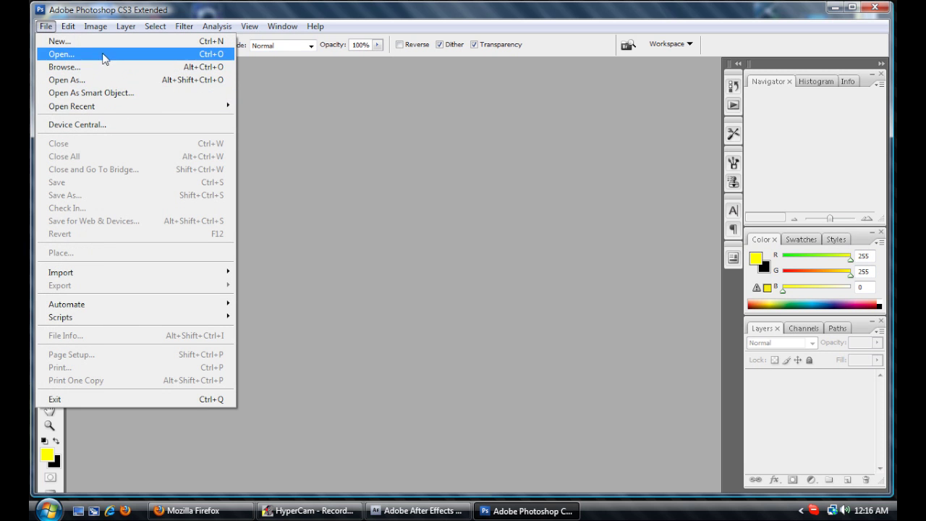
pyautogui.moveTo(72, 31)
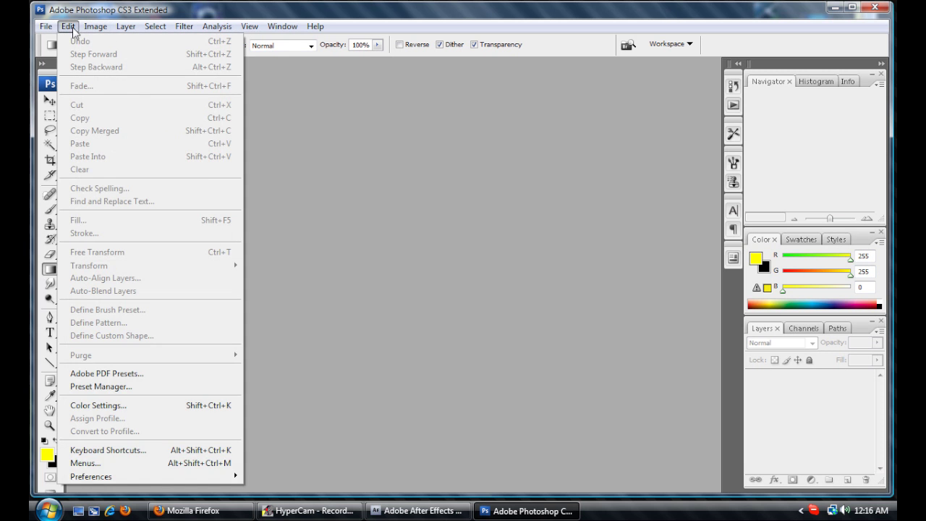
pyautogui.click(59, 40)
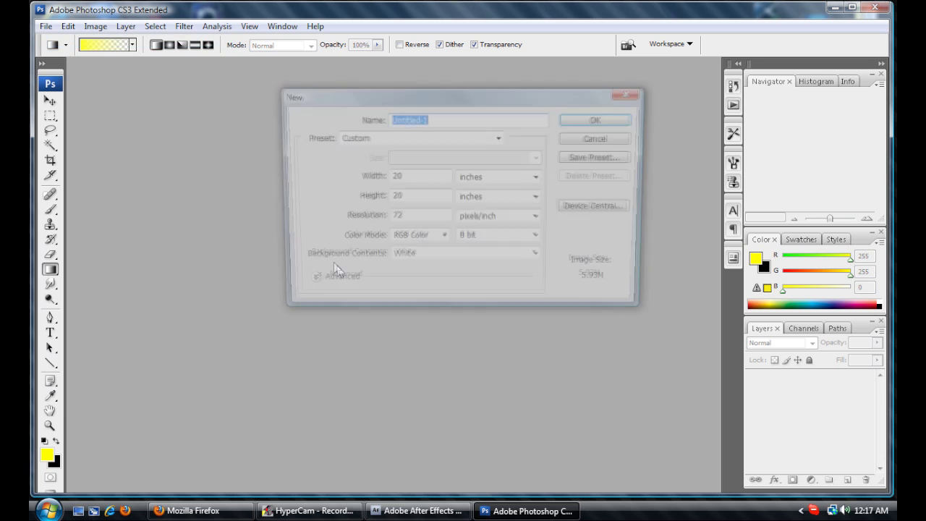
pyautogui.doubleClick(404, 177)
pyautogui.write('12')
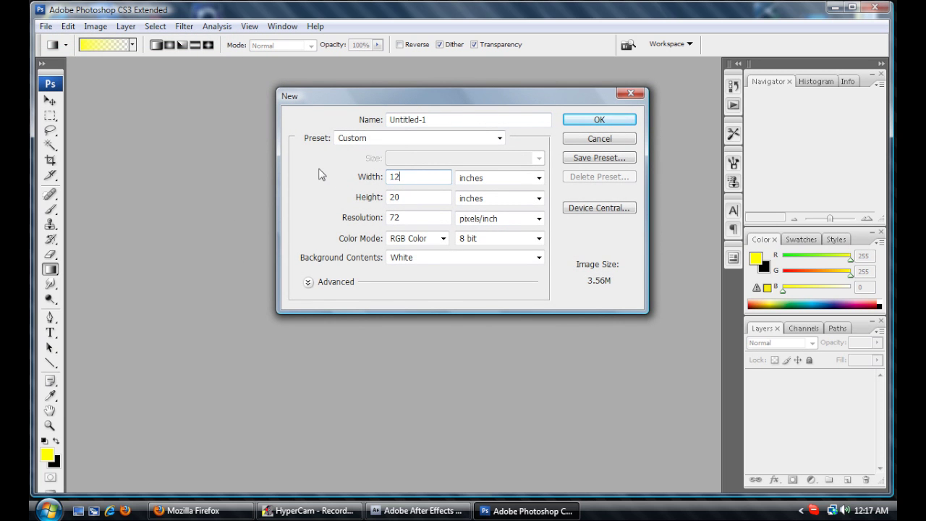
pyautogui.write('80')
pyautogui.press('Tab')
pyautogui.press('Tab')
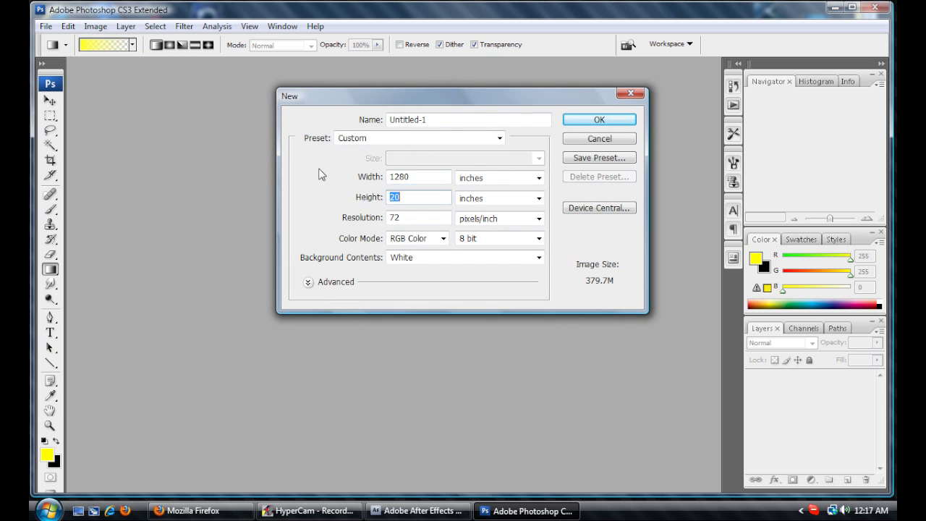
pyautogui.write('740')
pyautogui.click(623, 120)
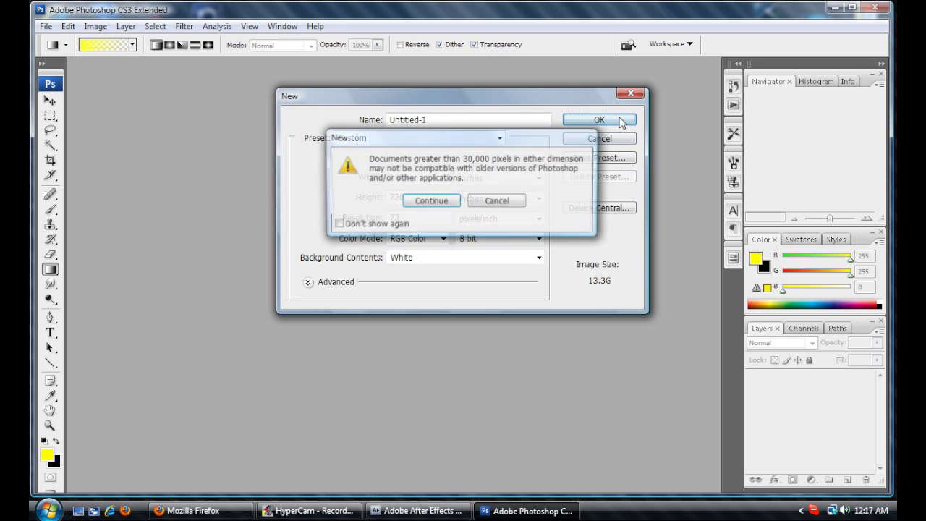
pyautogui.click(497, 201)
# - Switch the size units to pixels and create the 1280 × 720 document
pyautogui.click(496, 181)
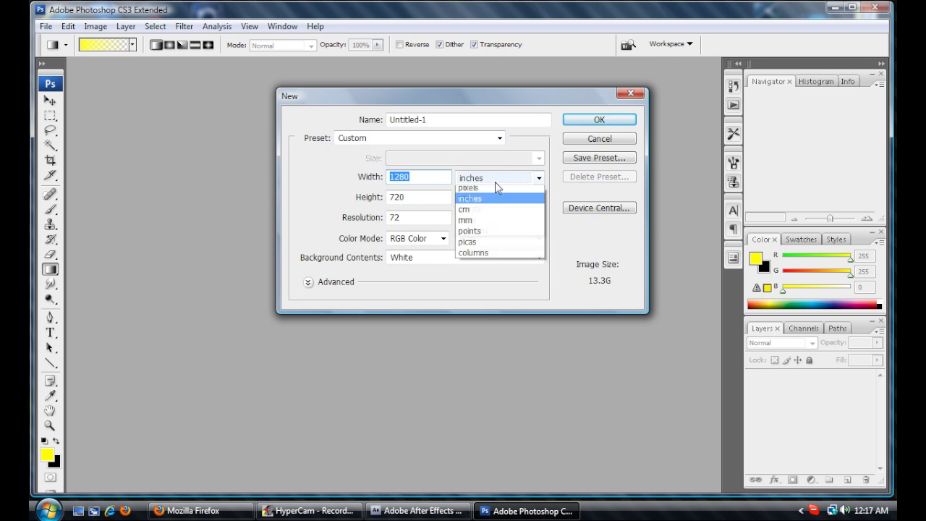
pyautogui.click(477, 183)
pyautogui.write('1280')
pyautogui.press('Tab')
pyautogui.write('720')
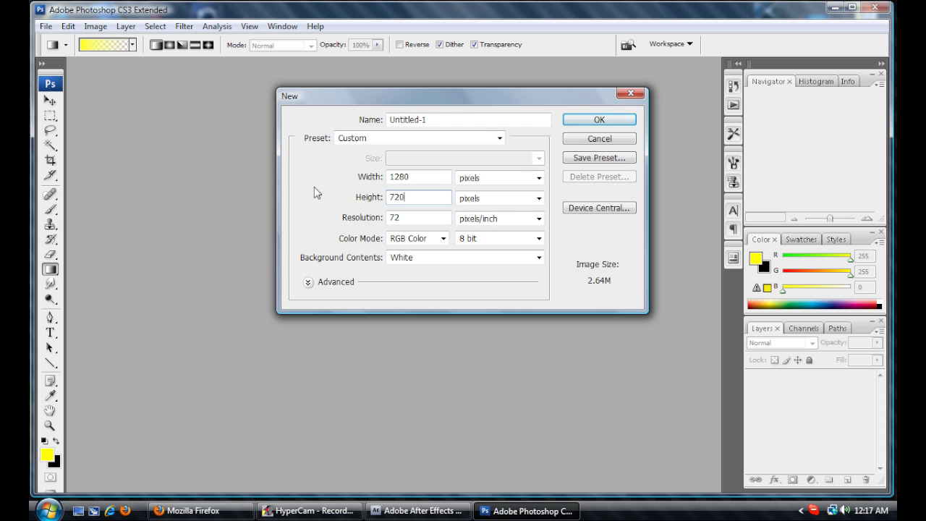
pyautogui.click(594, 119)
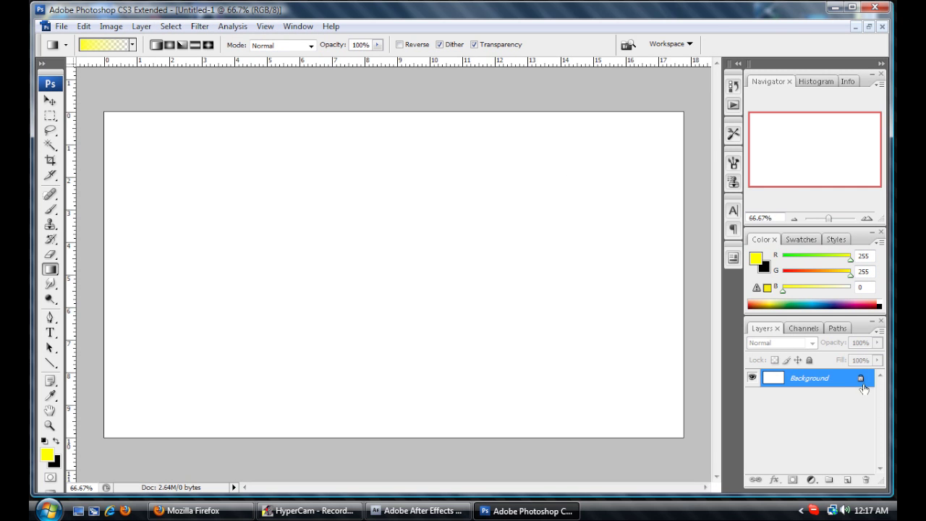
# - Unlock the Background into Layer 0 and clear the canvas to transparency
pyautogui.moveTo(864, 389); pyautogui.dragTo(865, 479)
pyautogui.hotkey('ctrl', 'a')
pyautogui.press('Delete')
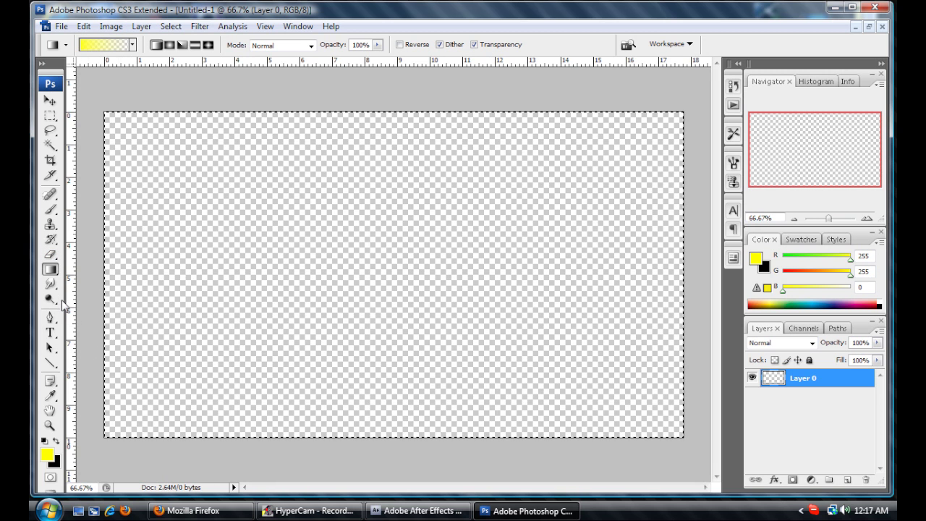
# - Set the foreground colour to cyan 00fcff and the background to dark teal 006274
pyautogui.click(46, 453)
pyautogui.moveTo(539, 338); pyautogui.dragTo(538, 282)
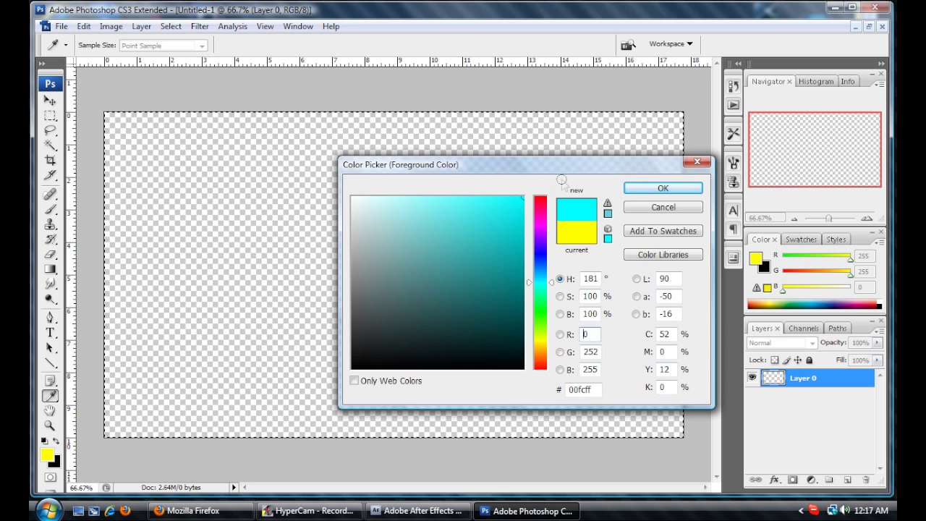
pyautogui.click(662, 187)
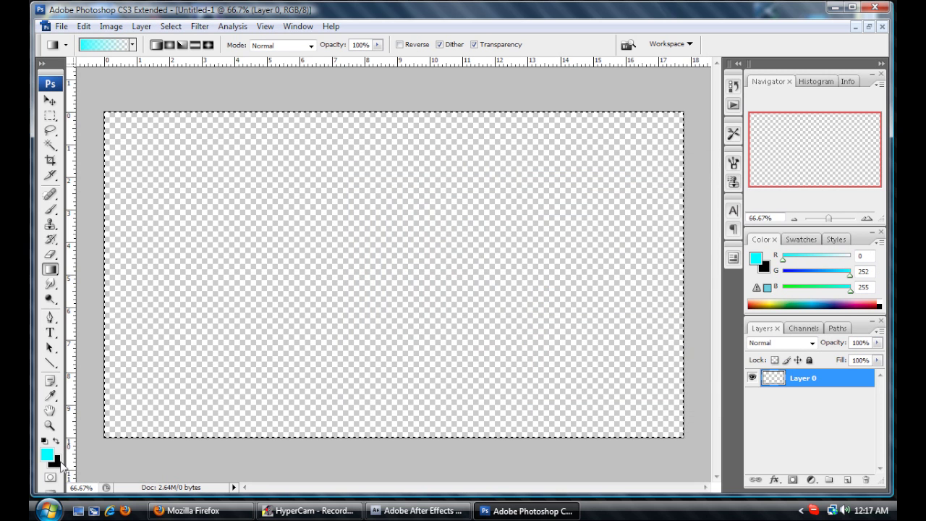
pyautogui.click(55, 460)
pyautogui.click(519, 297)
pyautogui.moveTo(518, 296); pyautogui.dragTo(523, 290)
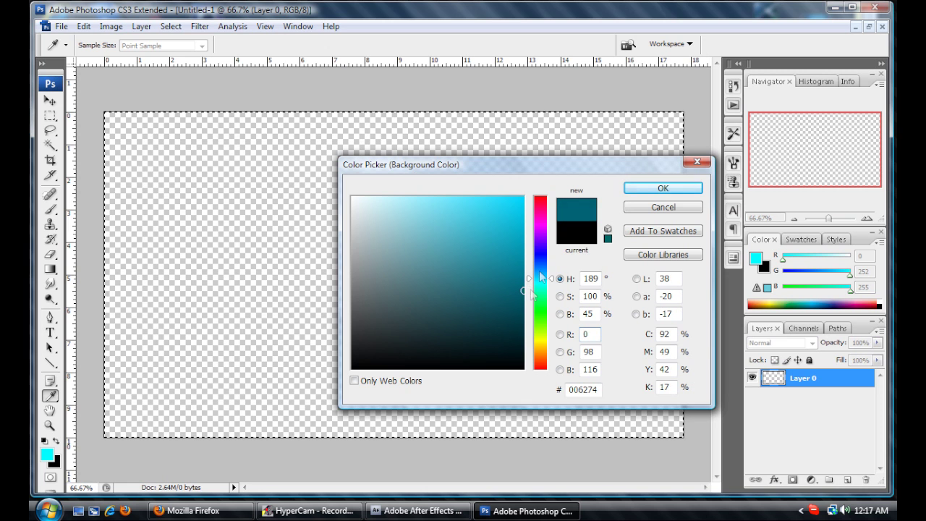
pyautogui.click(659, 189)
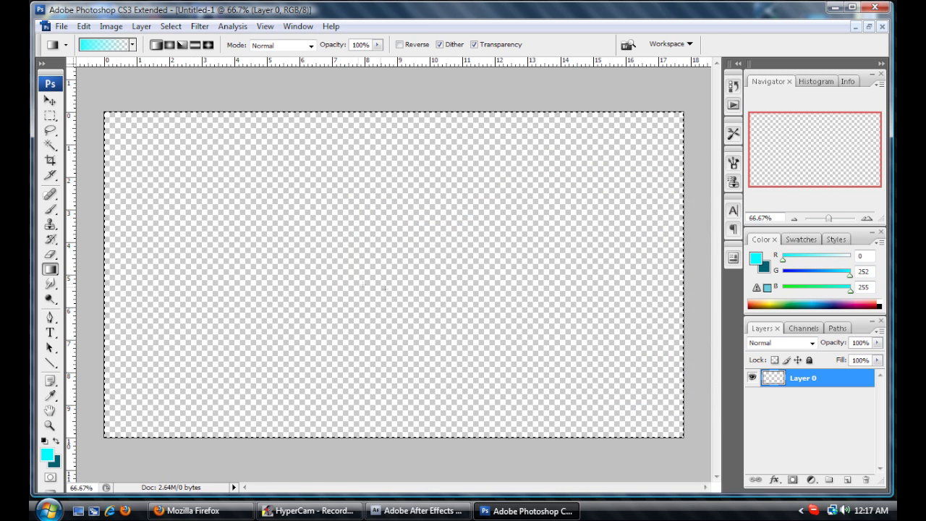
# - Choose the Foreground to Background gradient in the Gradient Editor
pyautogui.click(106, 45)
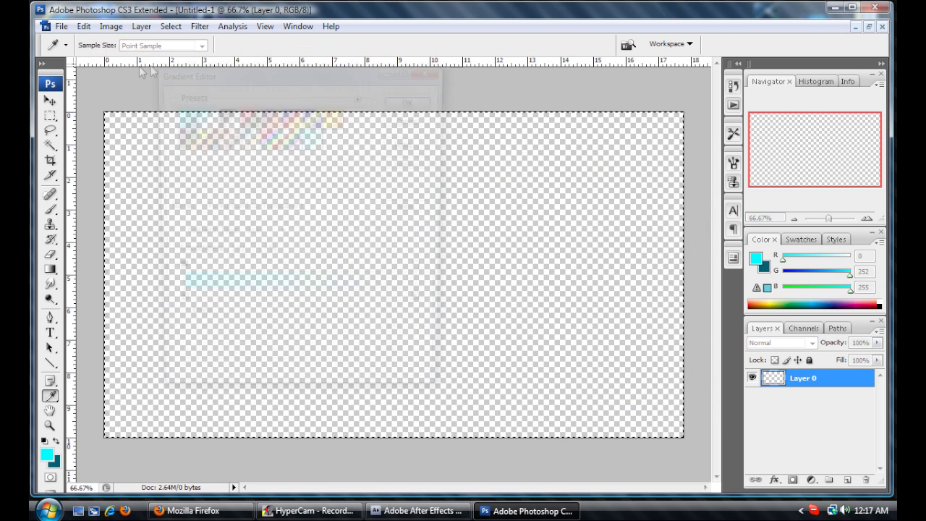
pyautogui.click(183, 122)
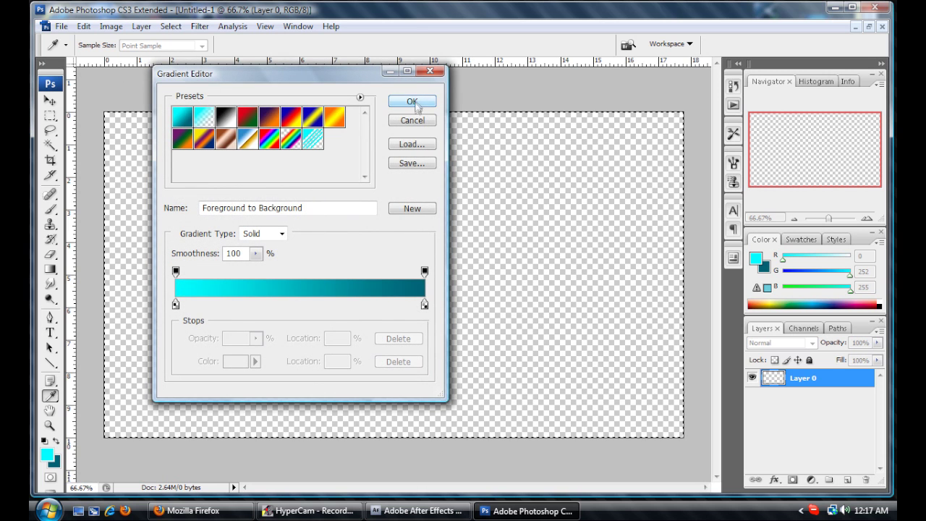
pyautogui.click(413, 102)
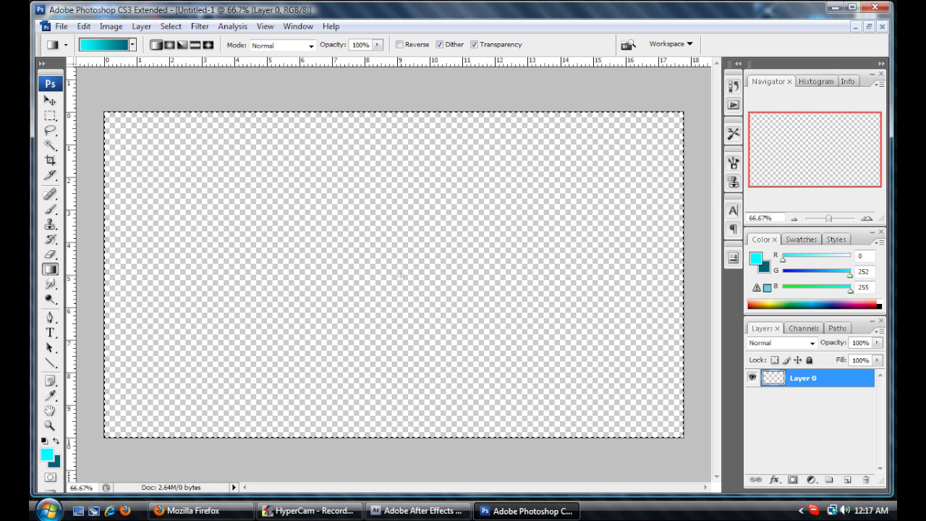